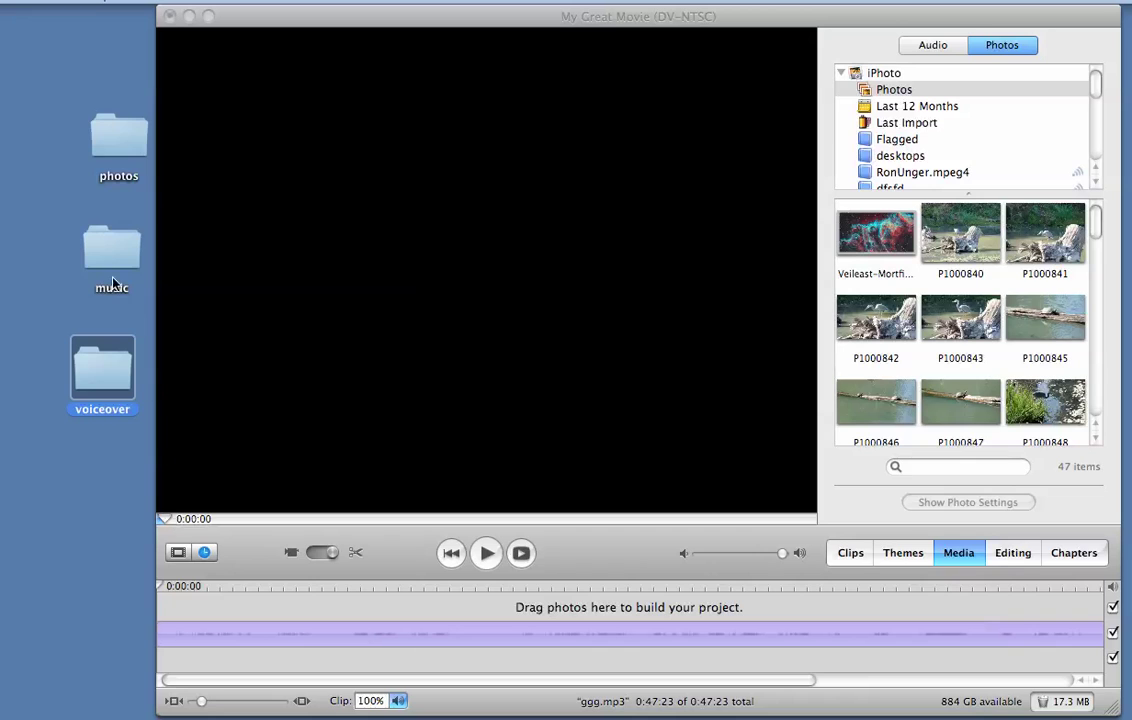
# Add the contents of the music folder to the lower audio track and set the music clip's volume to 19%
pyautogui.click(108, 251)
pyautogui.moveTo(108, 251); pyautogui.dragTo(193, 658)
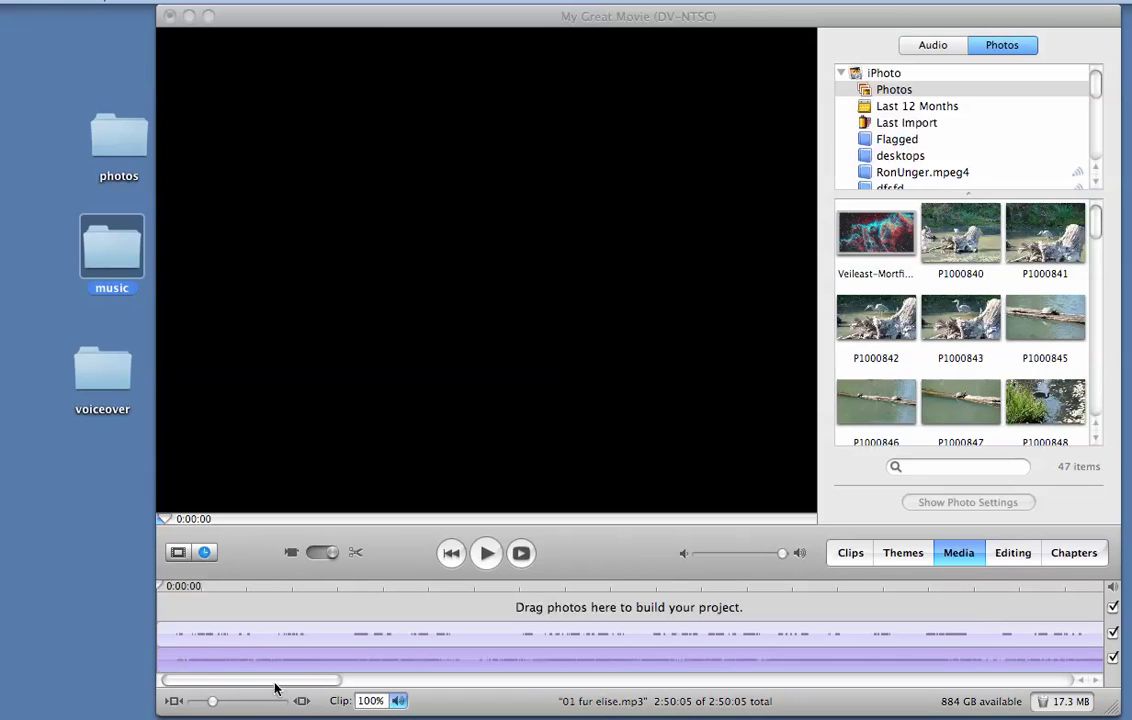
pyautogui.click(398, 700)
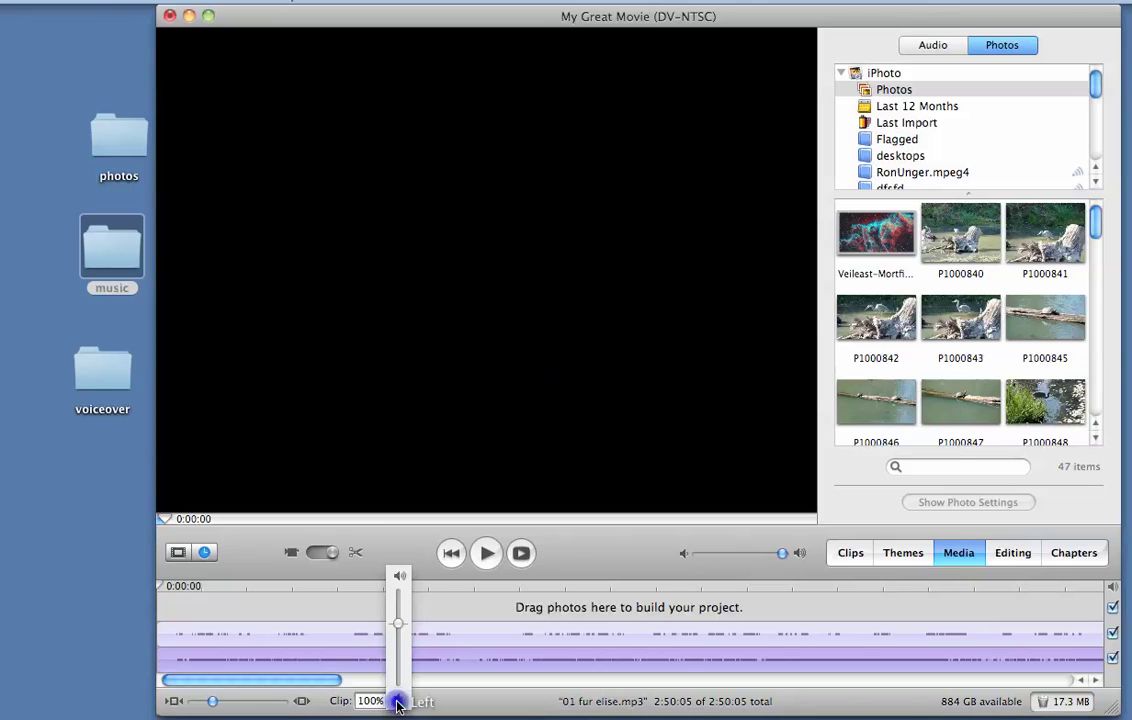
pyautogui.moveTo(400, 628); pyautogui.dragTo(399, 673)
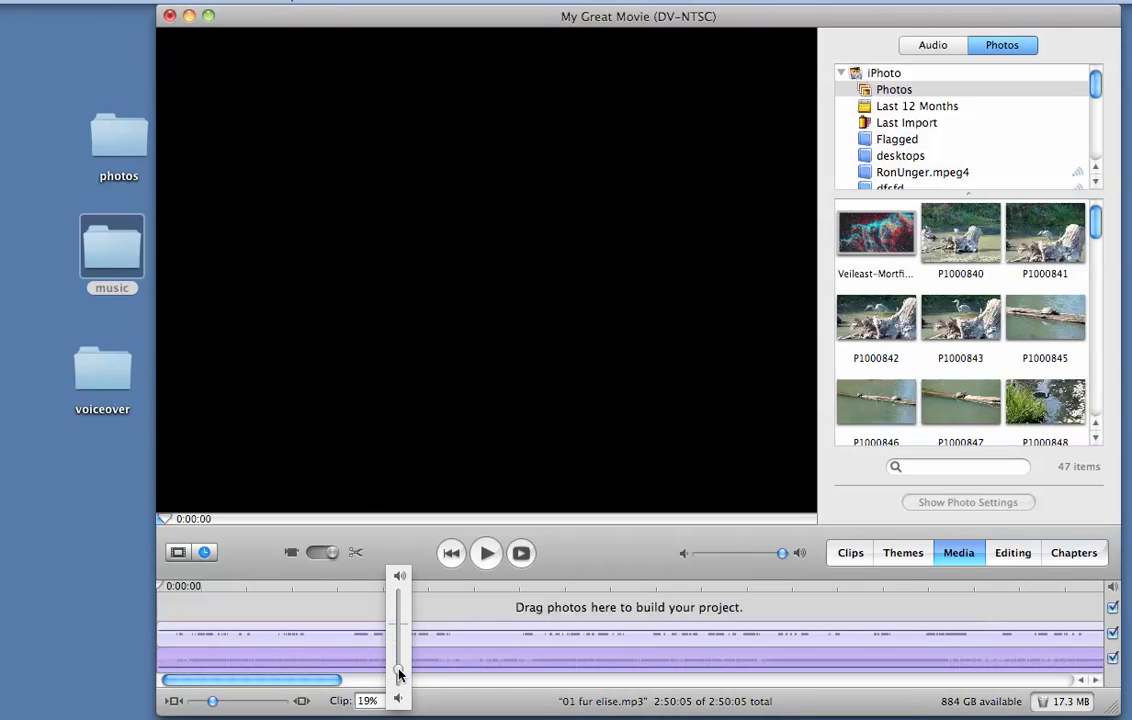
pyautogui.click(240, 607)
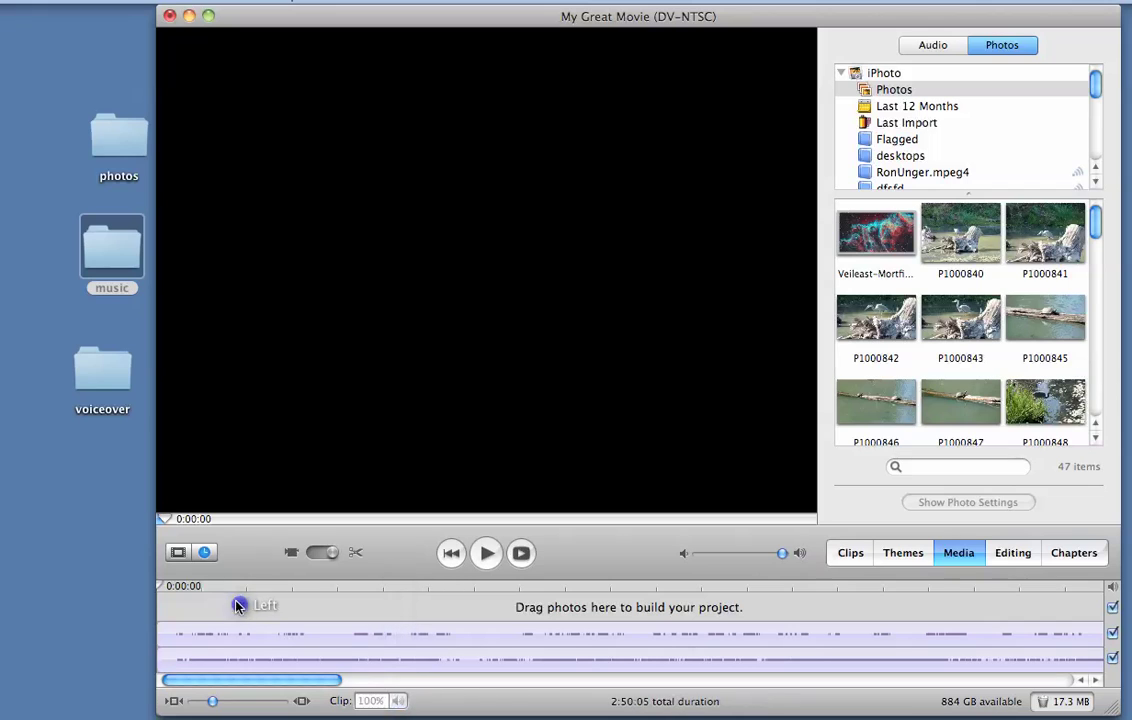
# Add the photos folder's images to the video track and check the first photo's Ken Burns start and end settings
pyautogui.moveTo(118, 128); pyautogui.dragTo(174, 600)
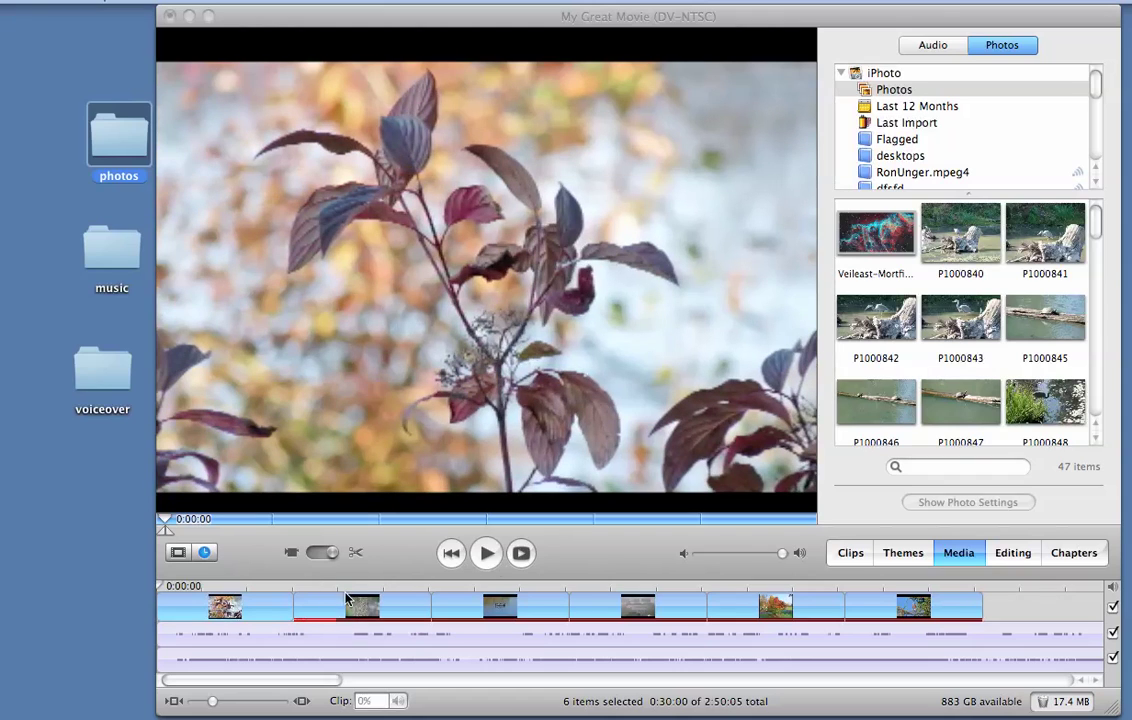
pyautogui.click(265, 610)
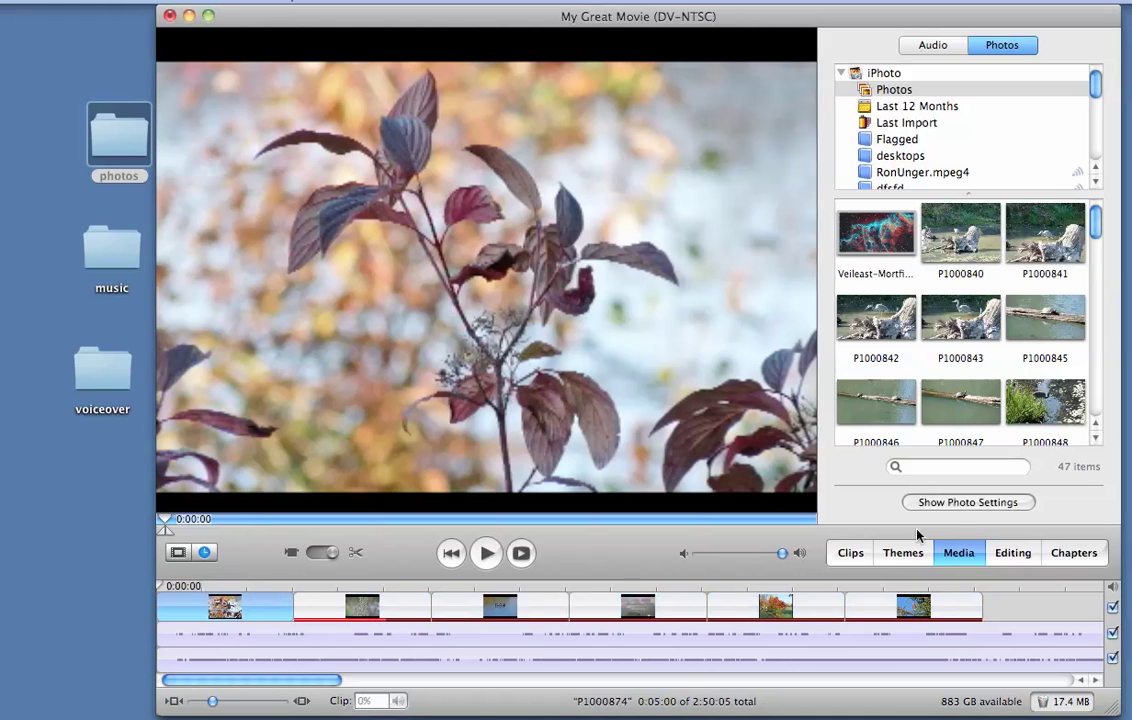
pyautogui.click(955, 503)
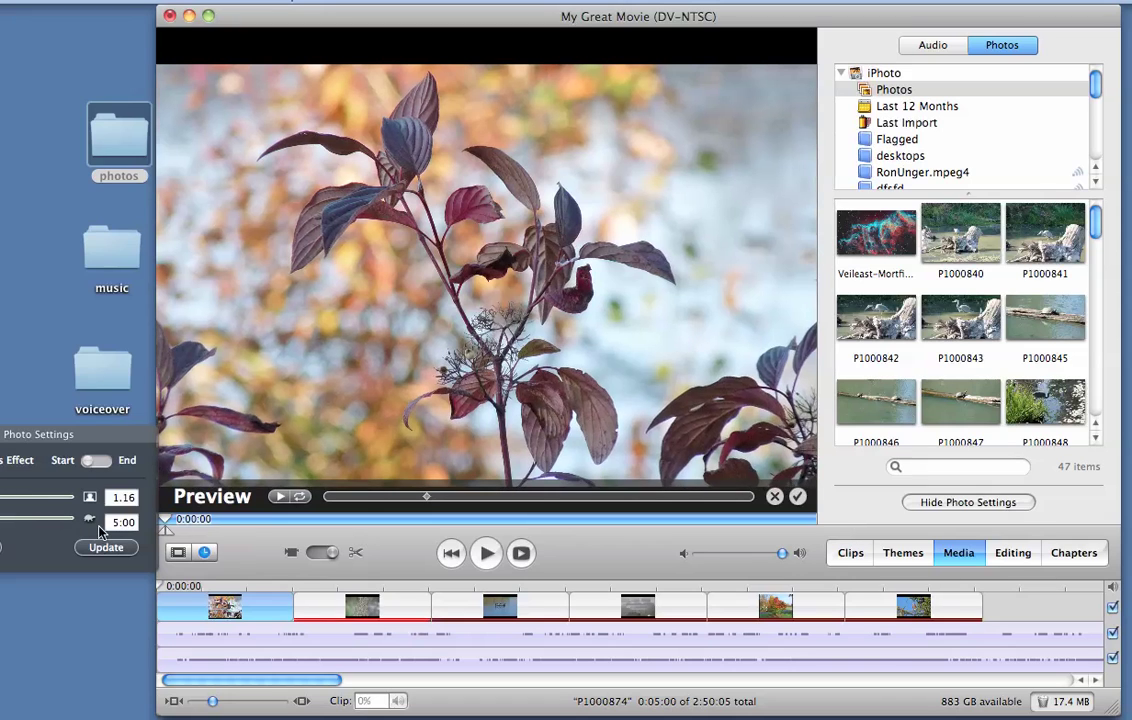
pyautogui.click(96, 460)
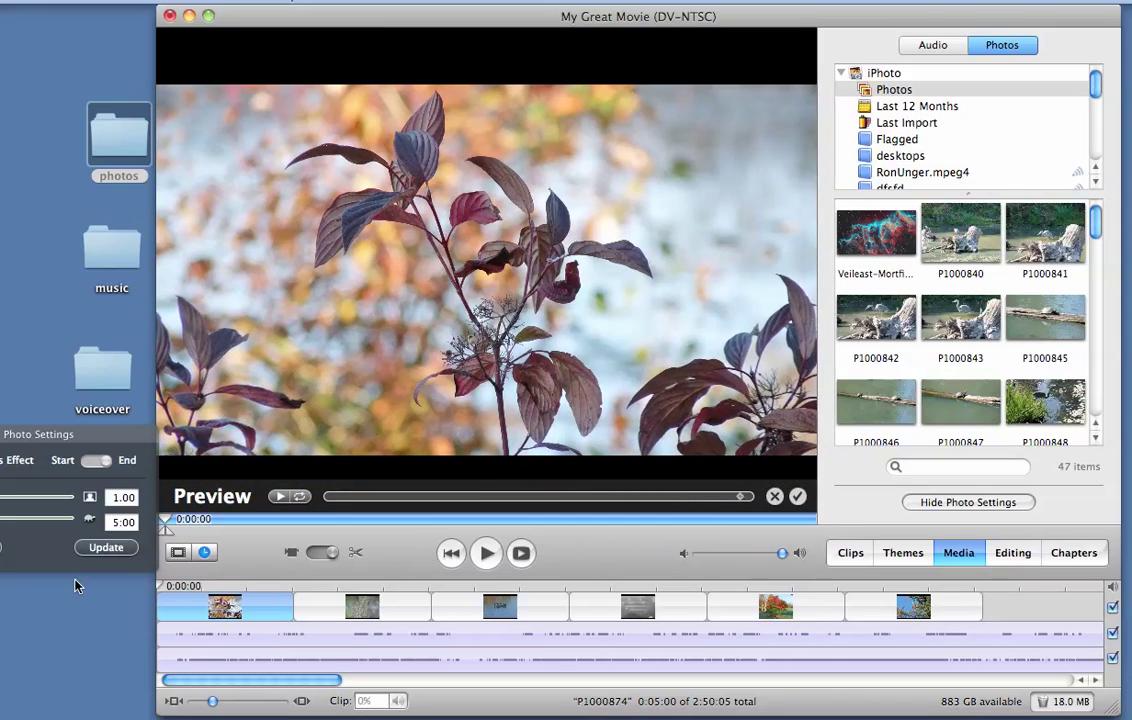
# Play the movie from just before the third photo into the foggy building photo to preview the slideshow with sound
pyautogui.click(422, 589)
pyautogui.press('space')
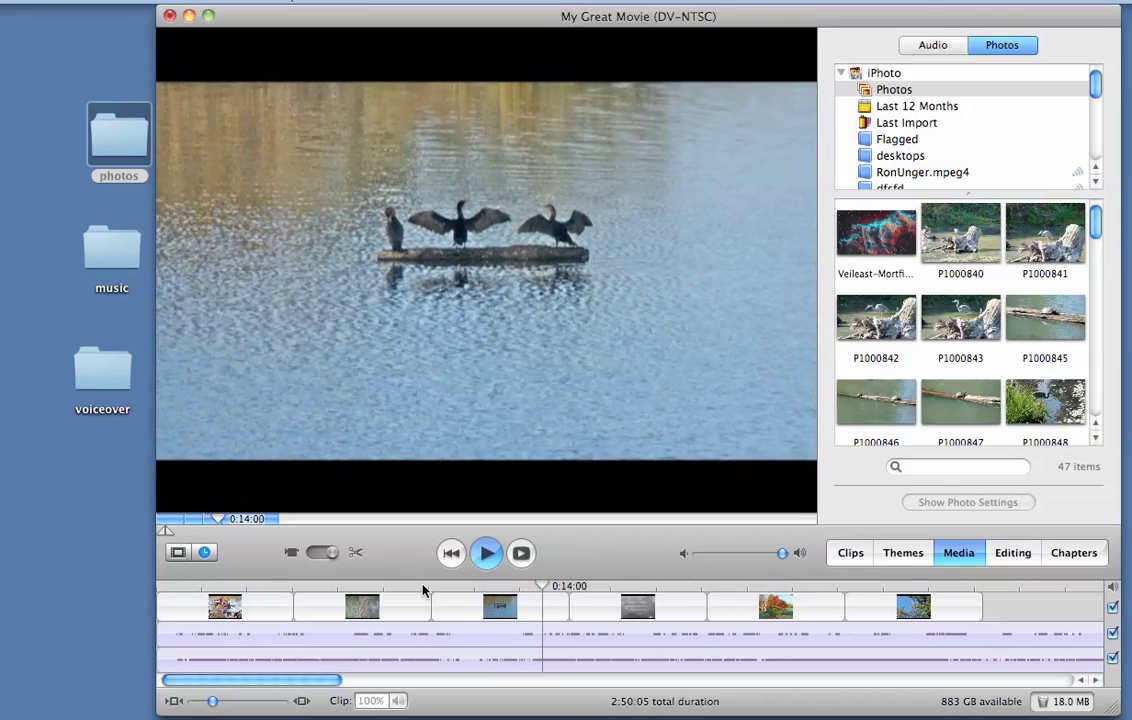
pyautogui.press('space')
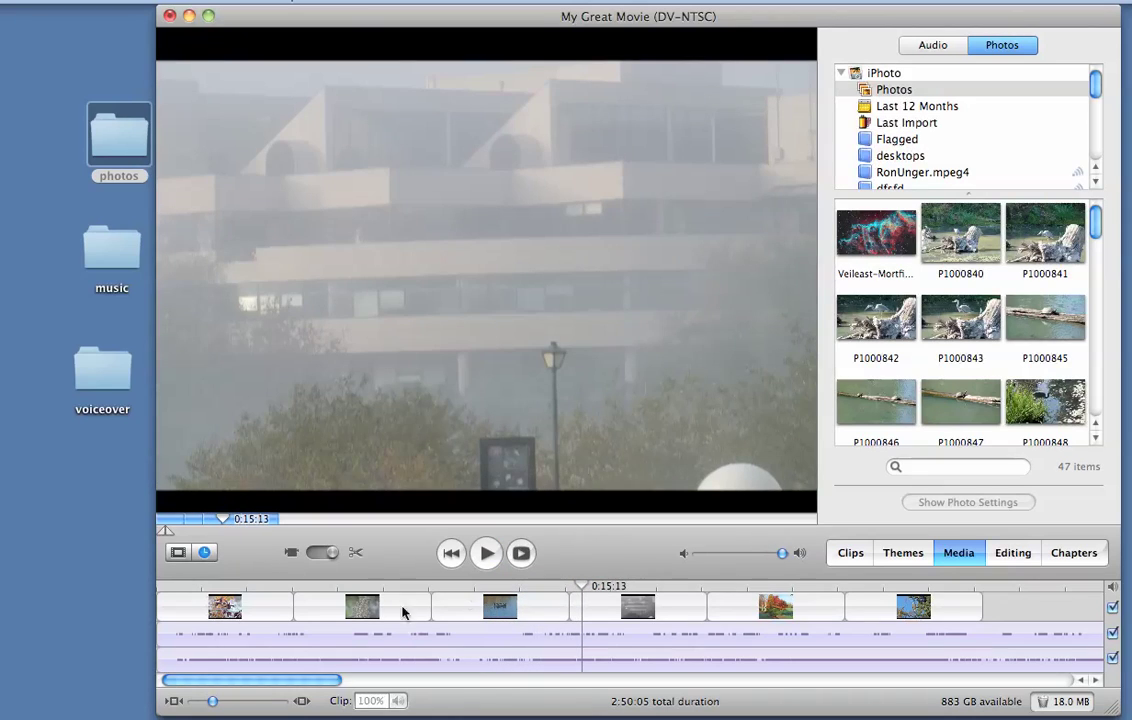
# Set the duration of all six timeline photos to 22:00 in the photo settings and update them
pyautogui.click(260, 608)
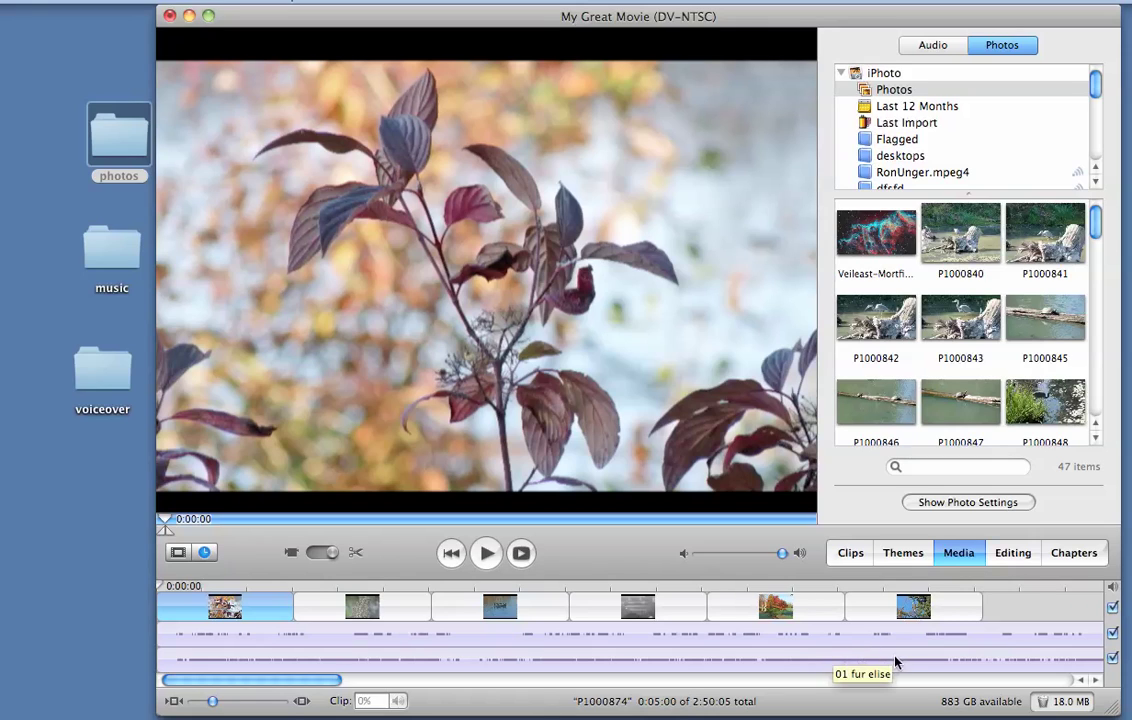
pyautogui.keyDown('shift'); pyautogui.click(958, 612); pyautogui.keyUp('shift')
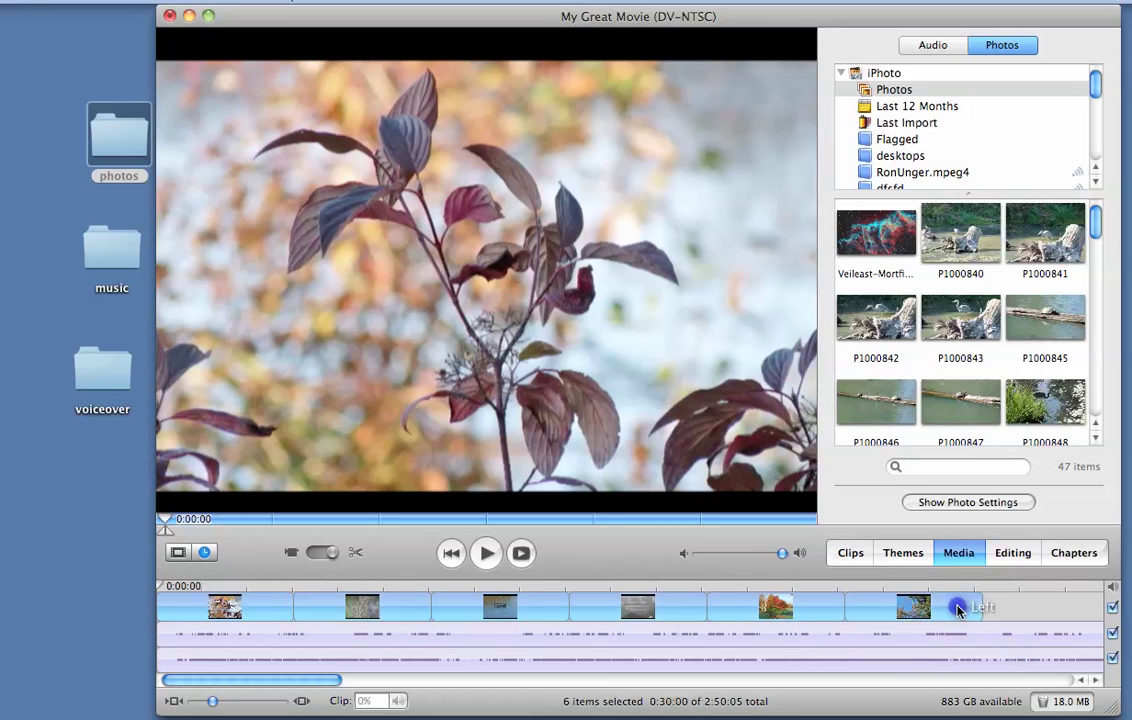
pyautogui.click(959, 508)
pyautogui.moveTo(26, 497); pyautogui.dragTo(20, 492)
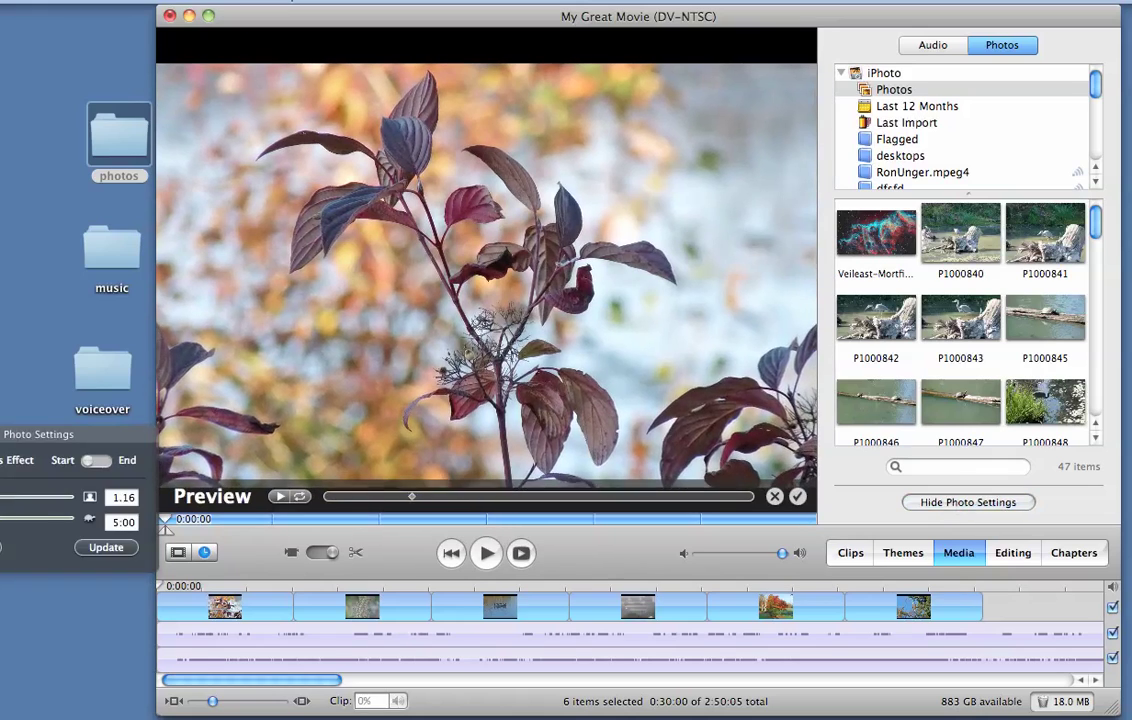
pyautogui.doubleClick(120, 521)
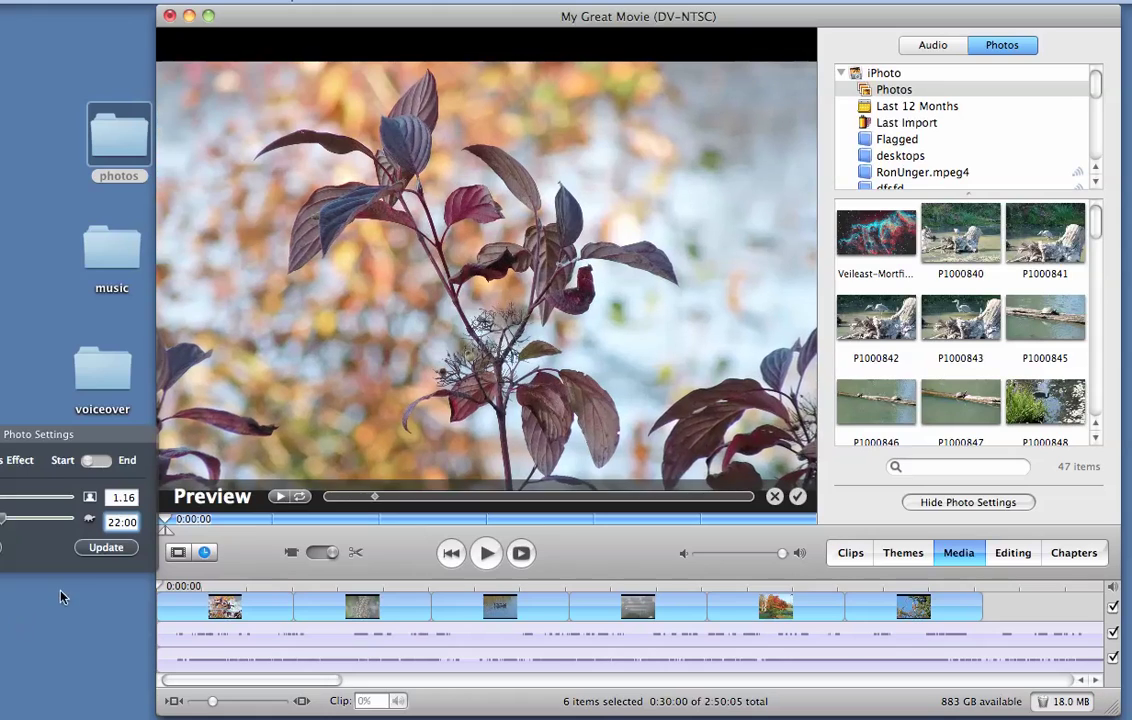
pyautogui.click(104, 550)
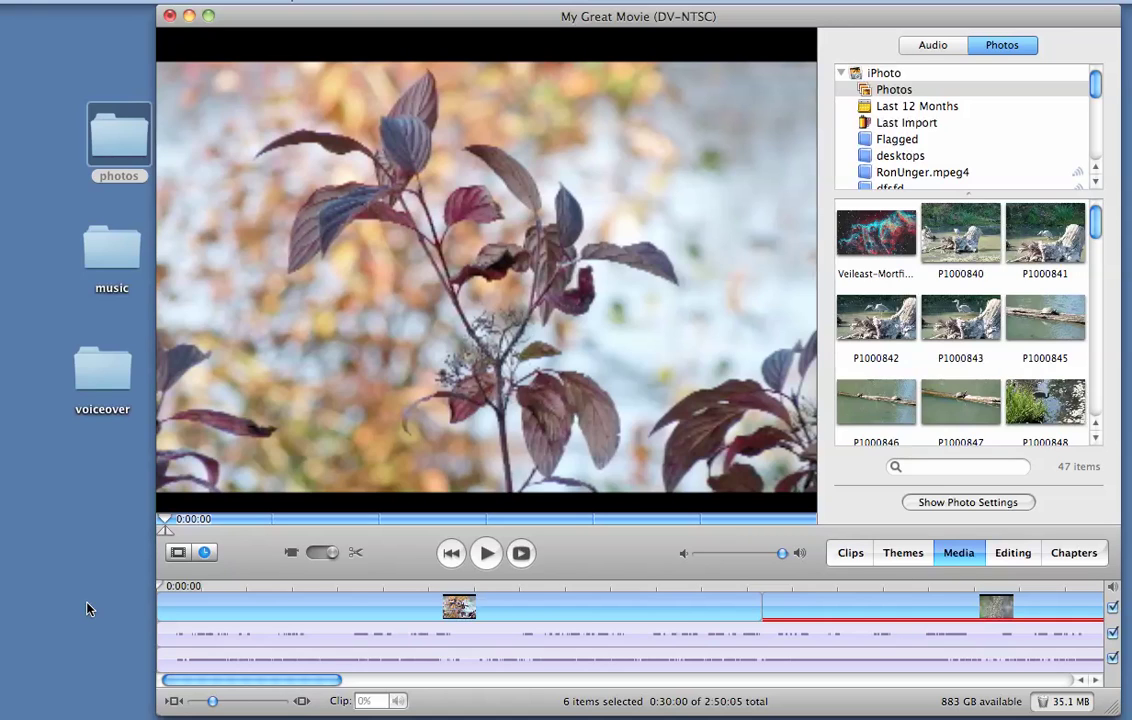
# Shorten the first four photos to about 15:20, 13:28, 9:25 and 8:07, ending the fourth one where the voiceover ends
pyautogui.moveTo(215, 701); pyautogui.dragTo(172, 705)
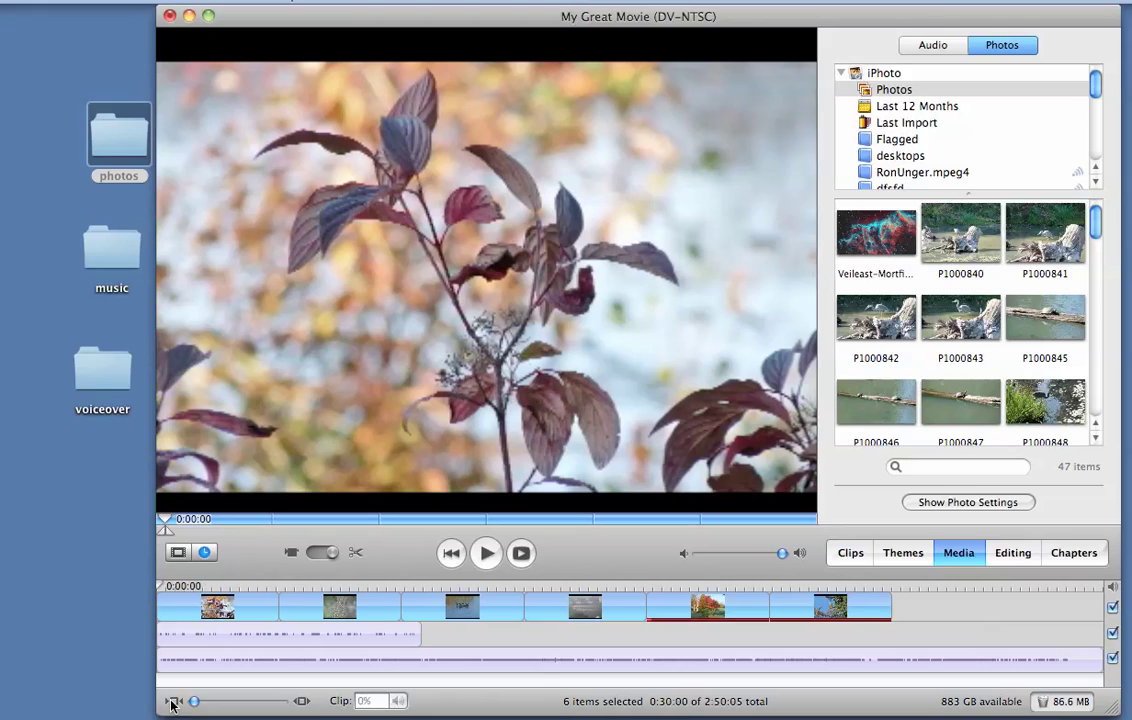
pyautogui.click(262, 610)
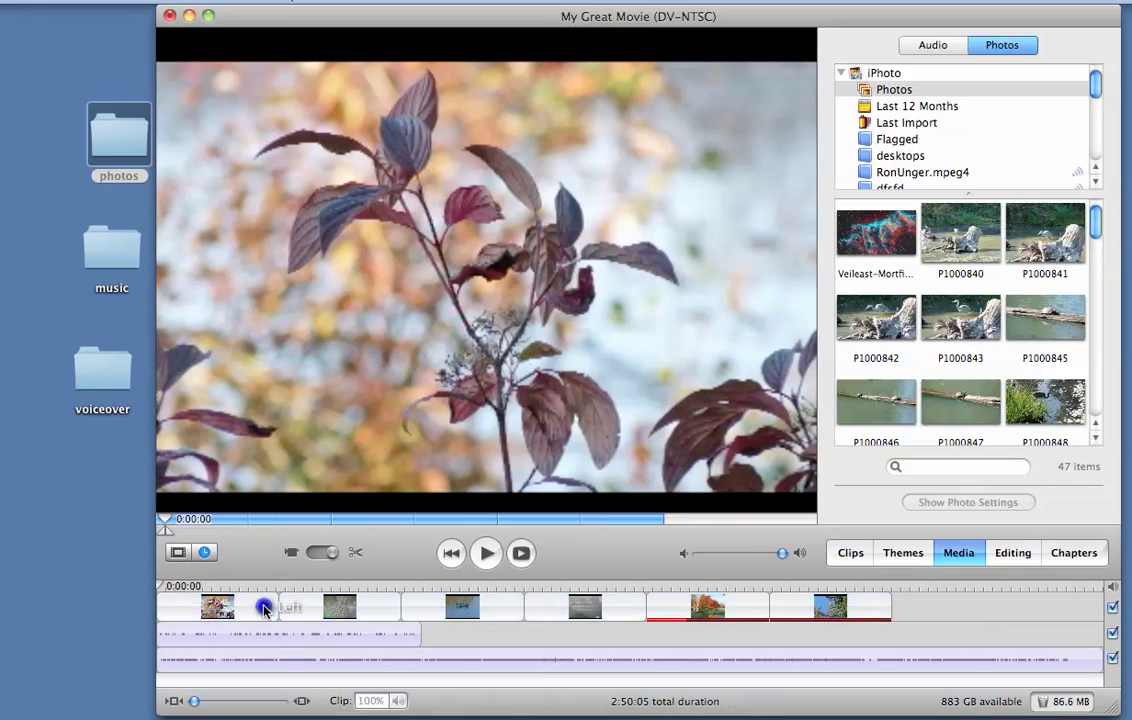
pyautogui.click(264, 608)
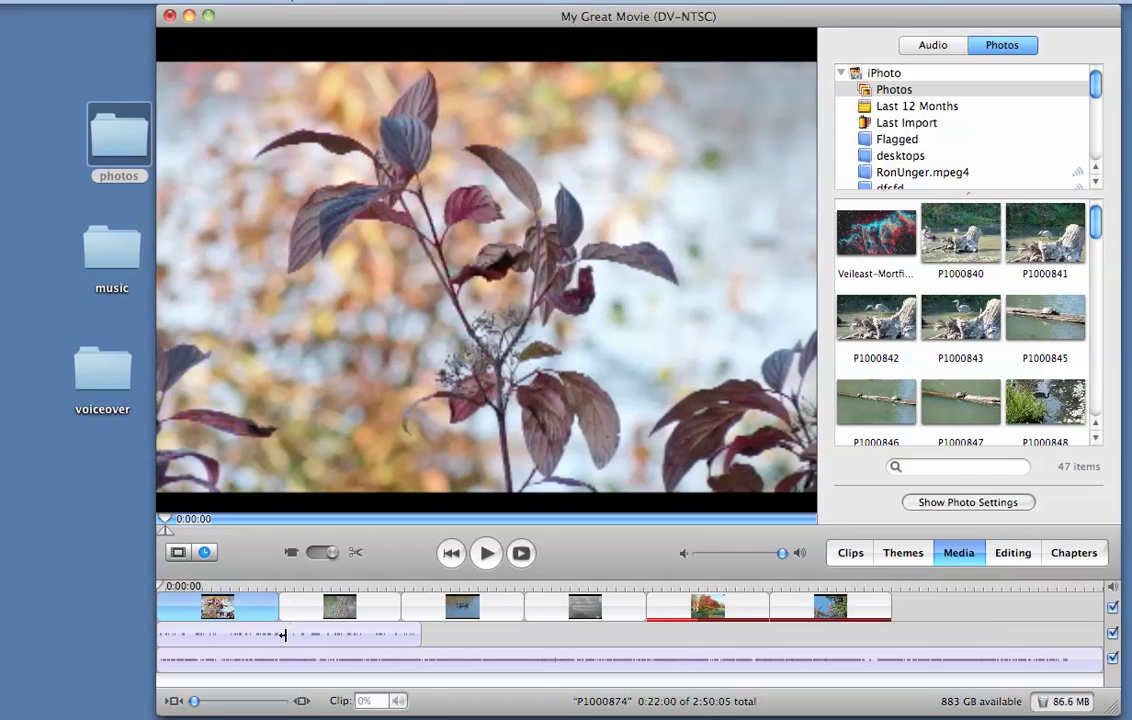
pyautogui.moveTo(279, 609); pyautogui.dragTo(242, 609)
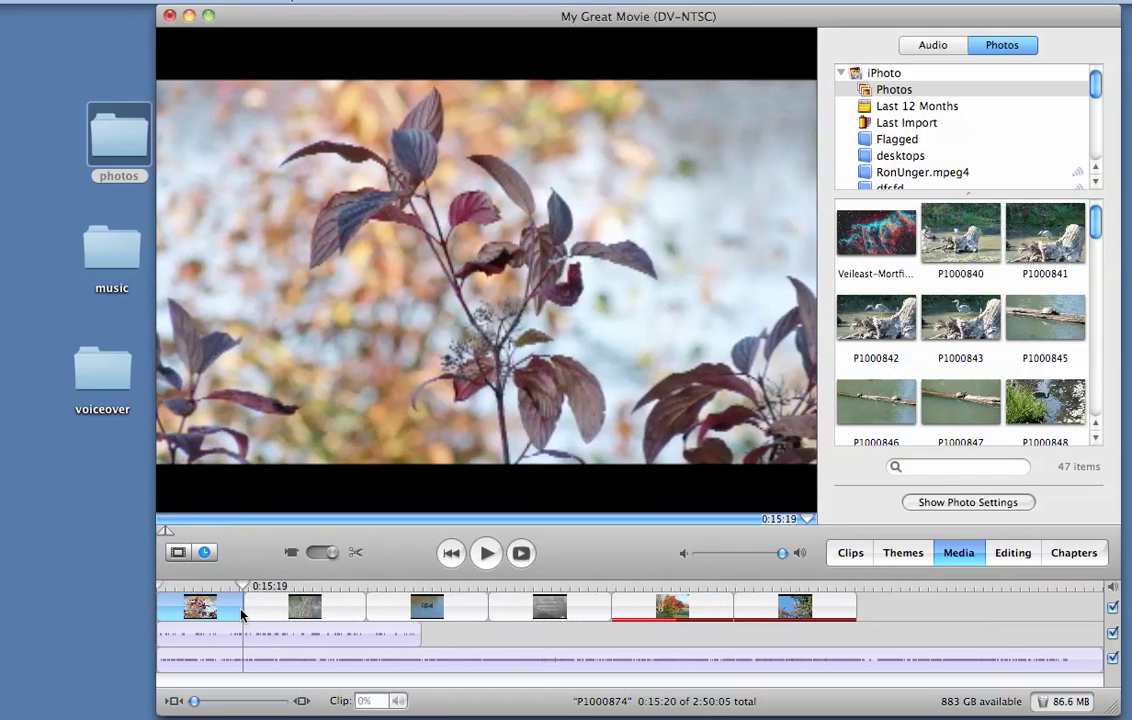
pyautogui.click(357, 607)
pyautogui.moveTo(357, 607); pyautogui.dragTo(319, 607)
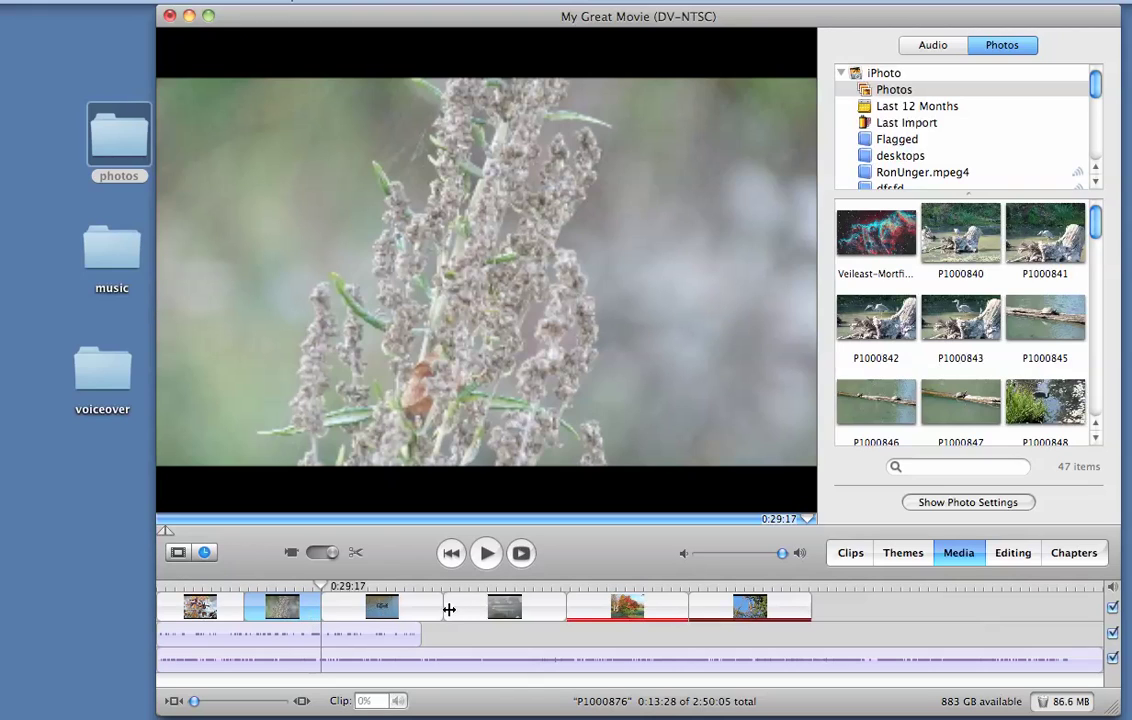
pyautogui.moveTo(442, 606); pyautogui.dragTo(375, 606)
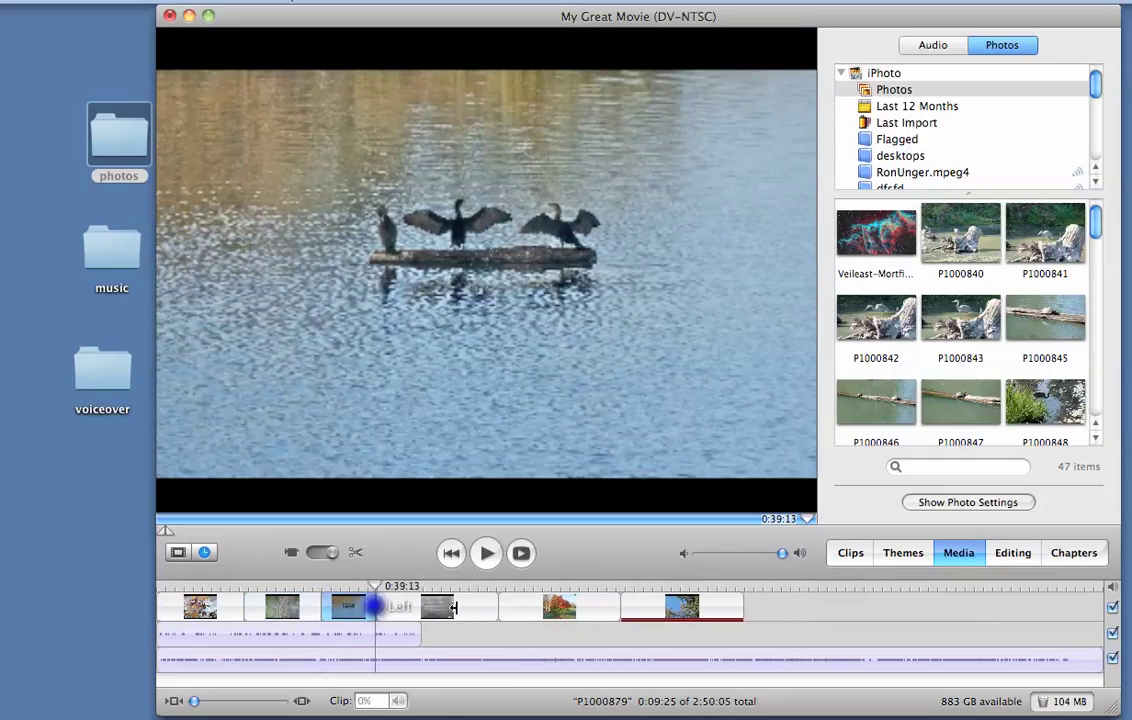
pyautogui.moveTo(492, 606); pyautogui.dragTo(421, 610)
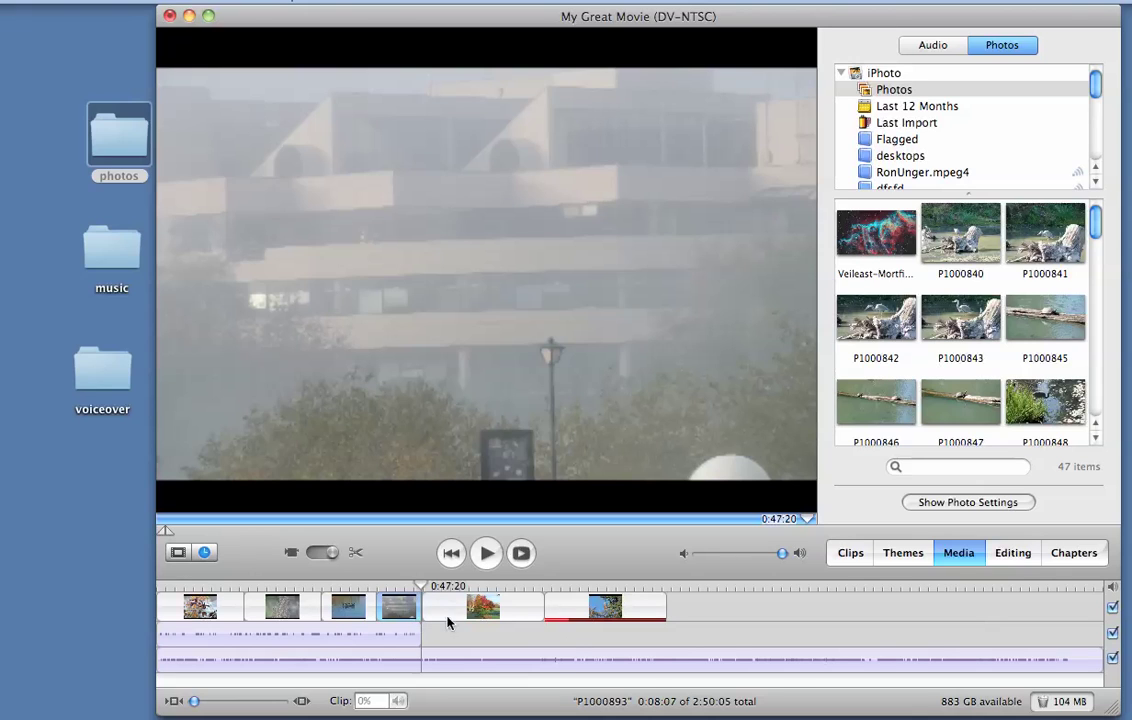
# Trim the end of the fur elise music clip to about 1:34:01 and play the movie from the third photo
pyautogui.moveTo(998, 667); pyautogui.dragTo(677, 664)
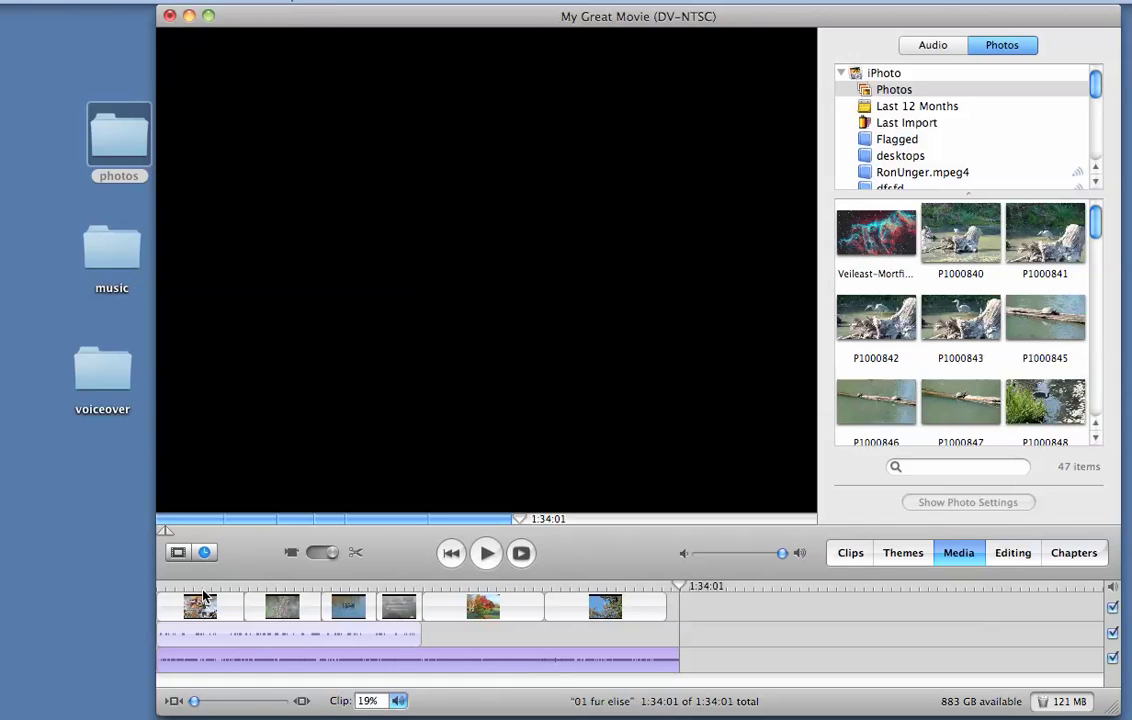
pyautogui.click(352, 592)
pyautogui.press('space')
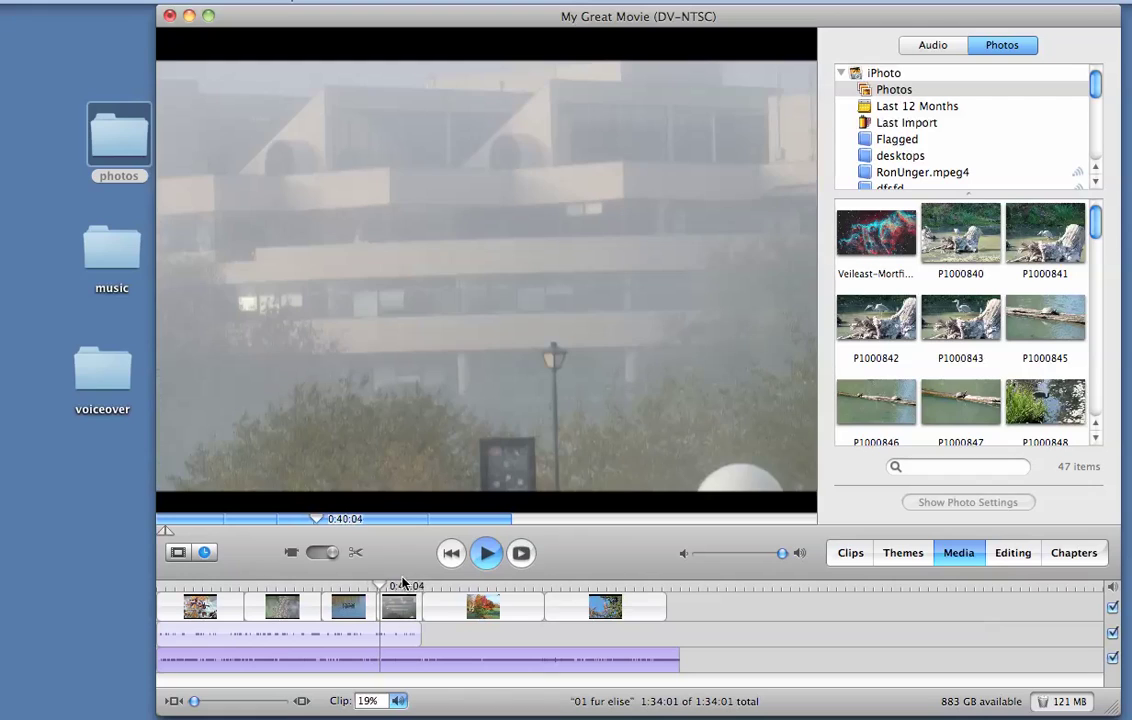
pyautogui.press('space')
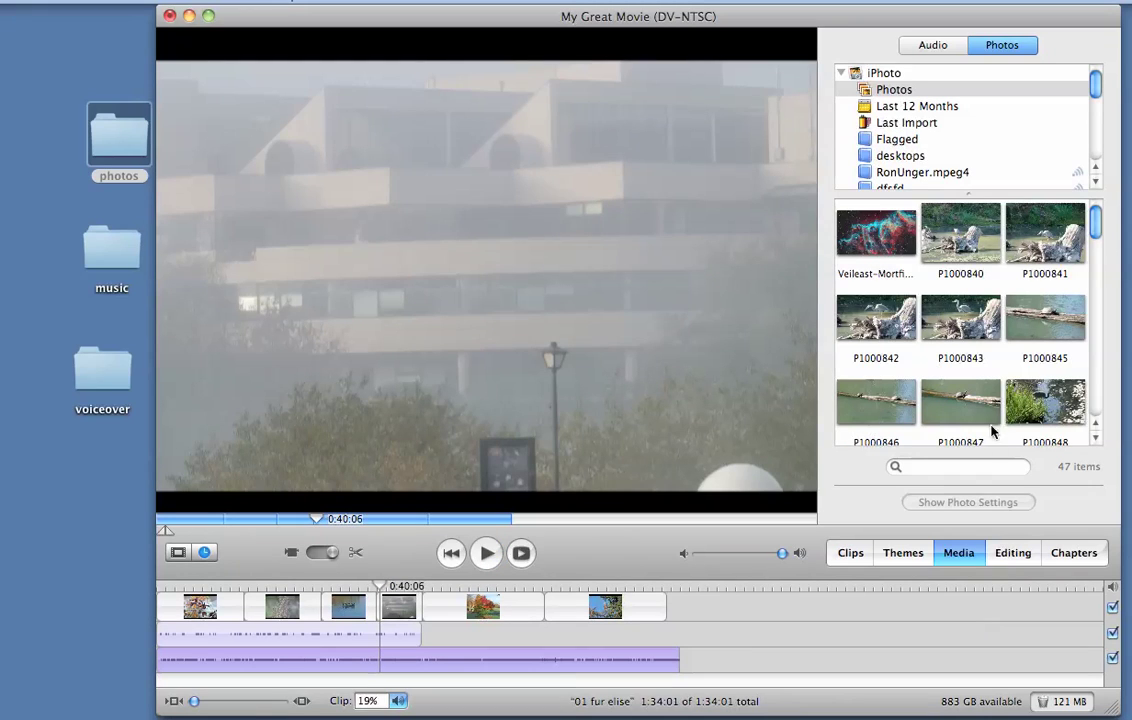
# Insert a Fade In transition between the foggy building photo and the autumn tree photo
pyautogui.click(1010, 553)
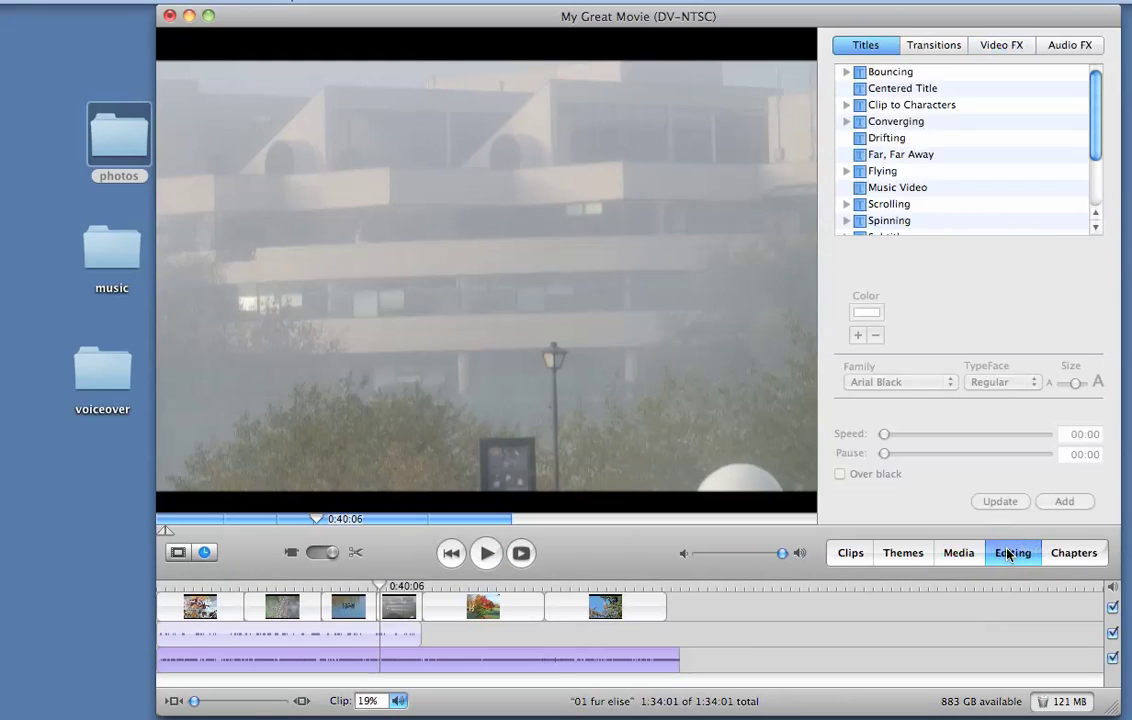
pyautogui.click(930, 47)
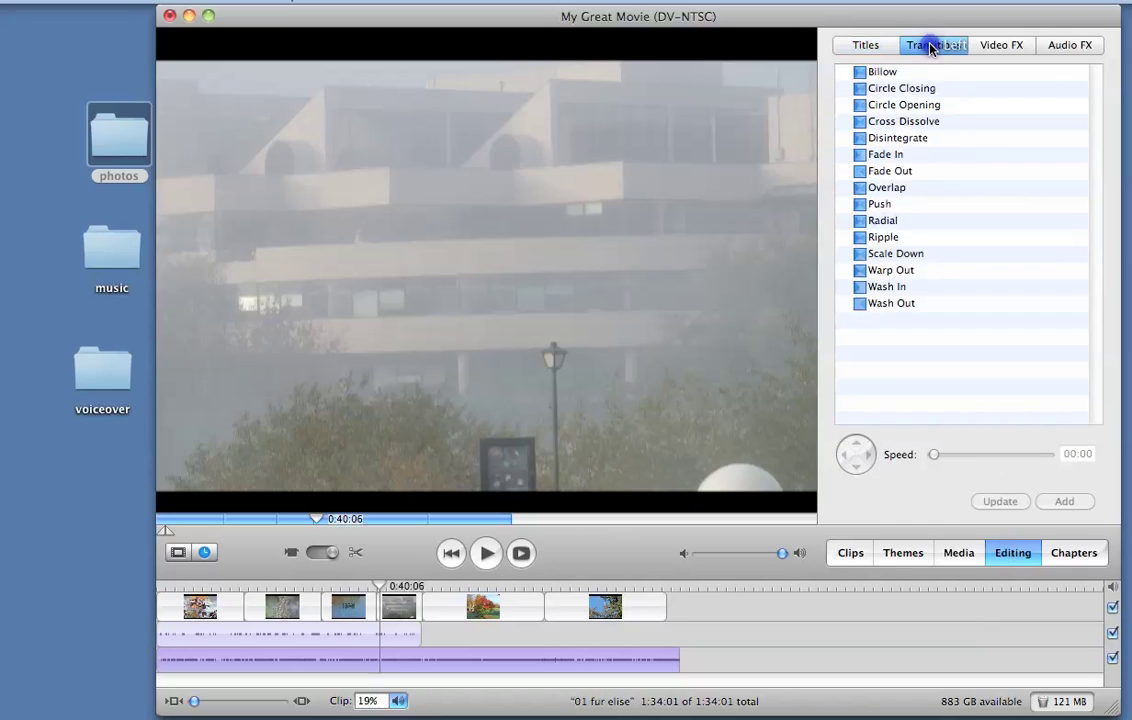
pyautogui.moveTo(860, 158); pyautogui.dragTo(425, 609)
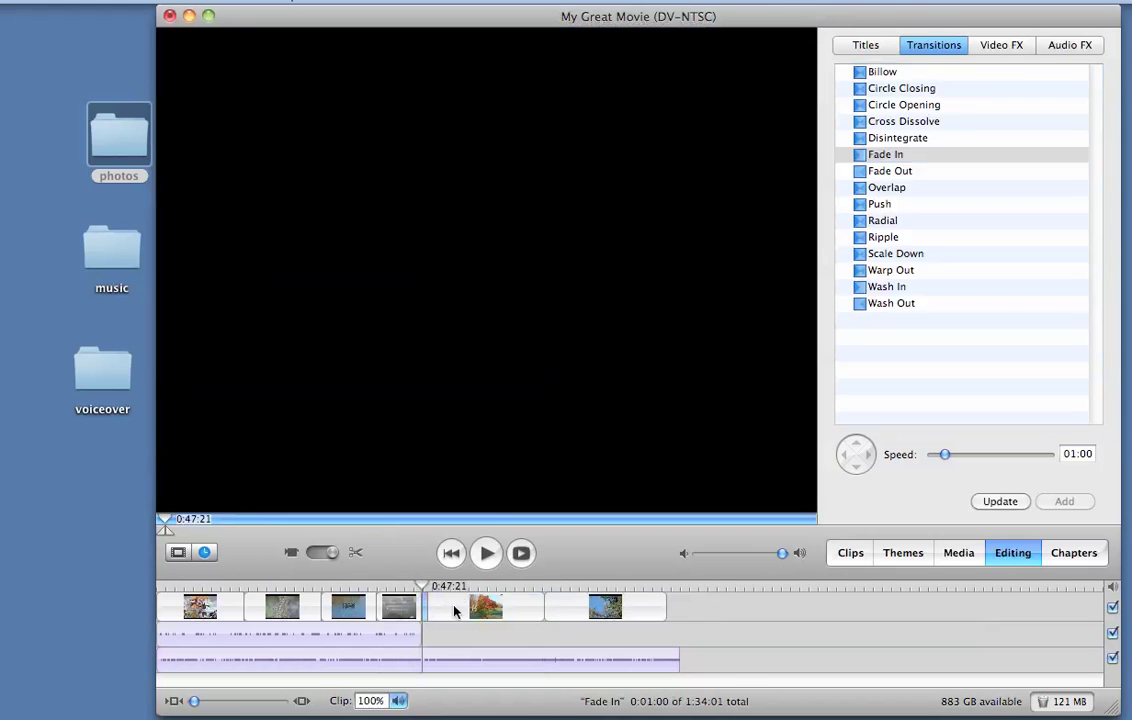
# Apply the Fog video effect to the last photo, the eagle in the tree
pyautogui.click(571, 609)
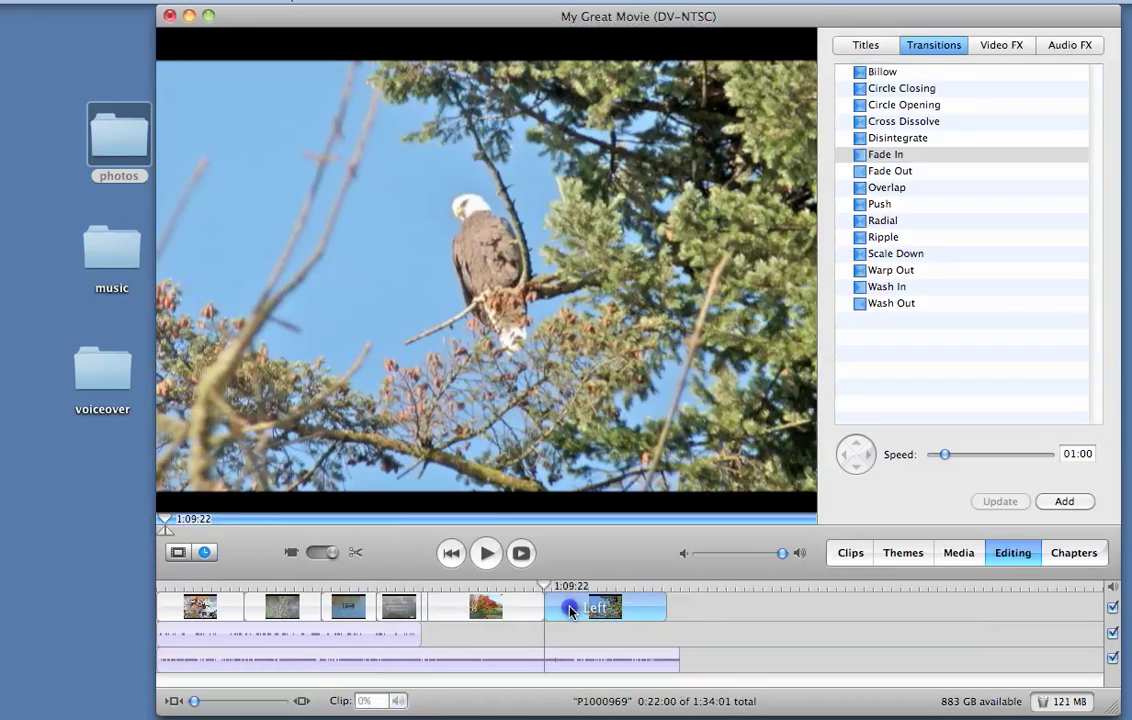
pyautogui.click(997, 45)
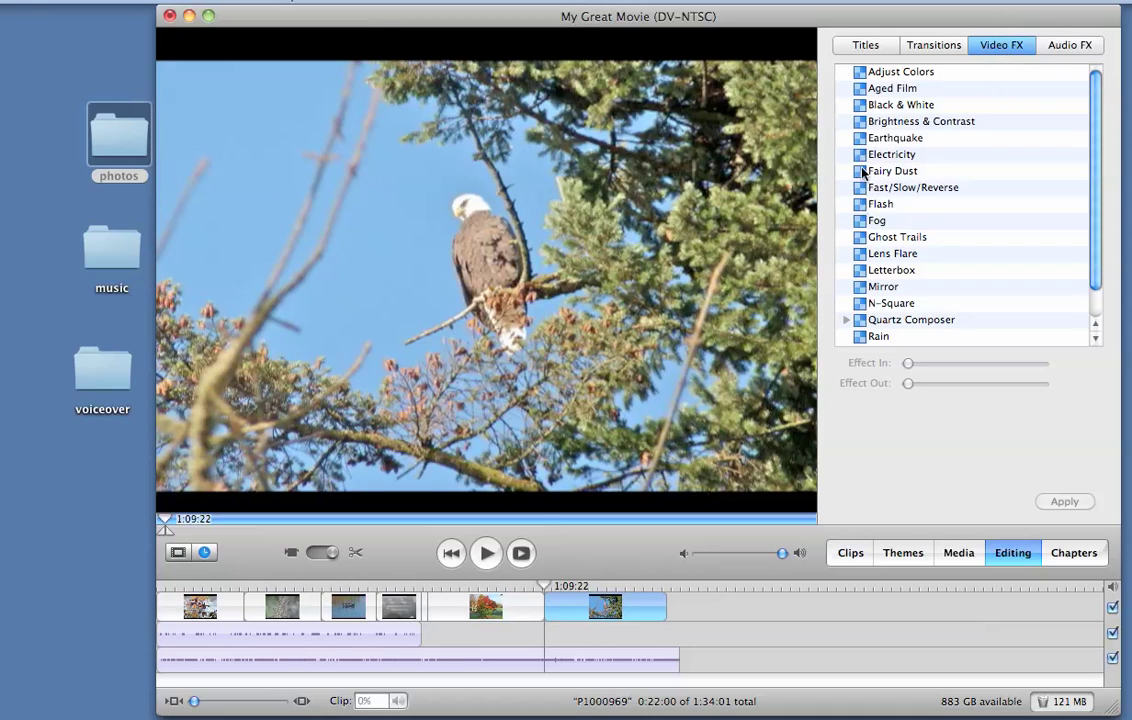
pyautogui.click(858, 222)
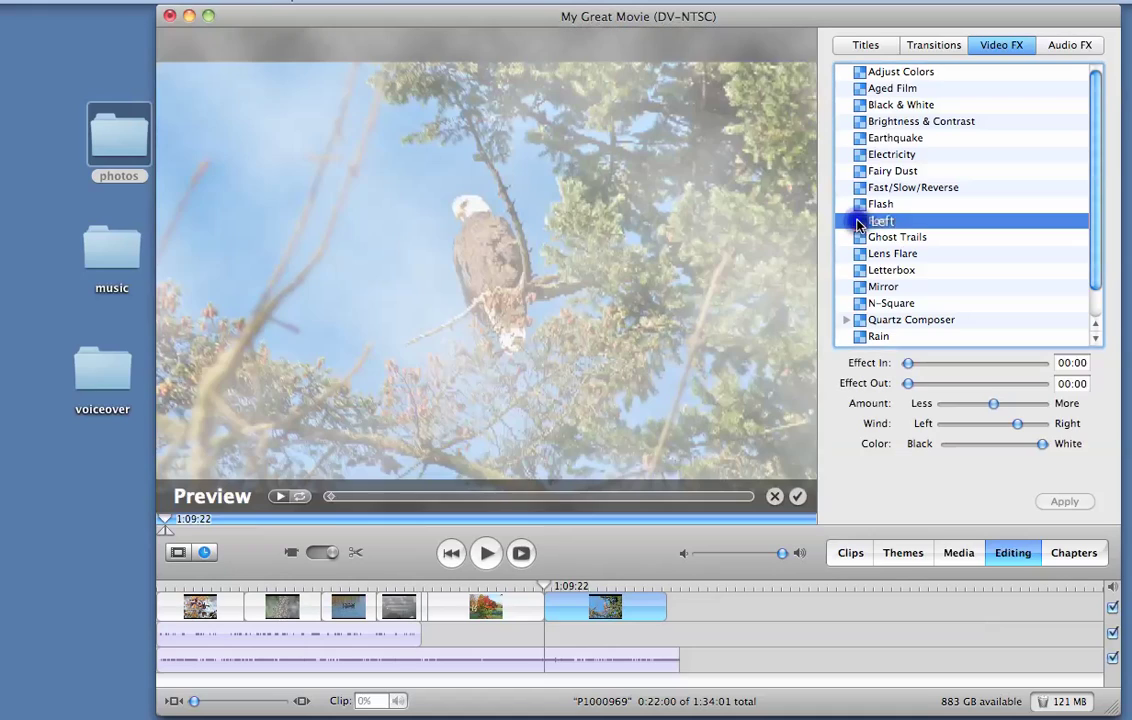
pyautogui.click(1064, 501)
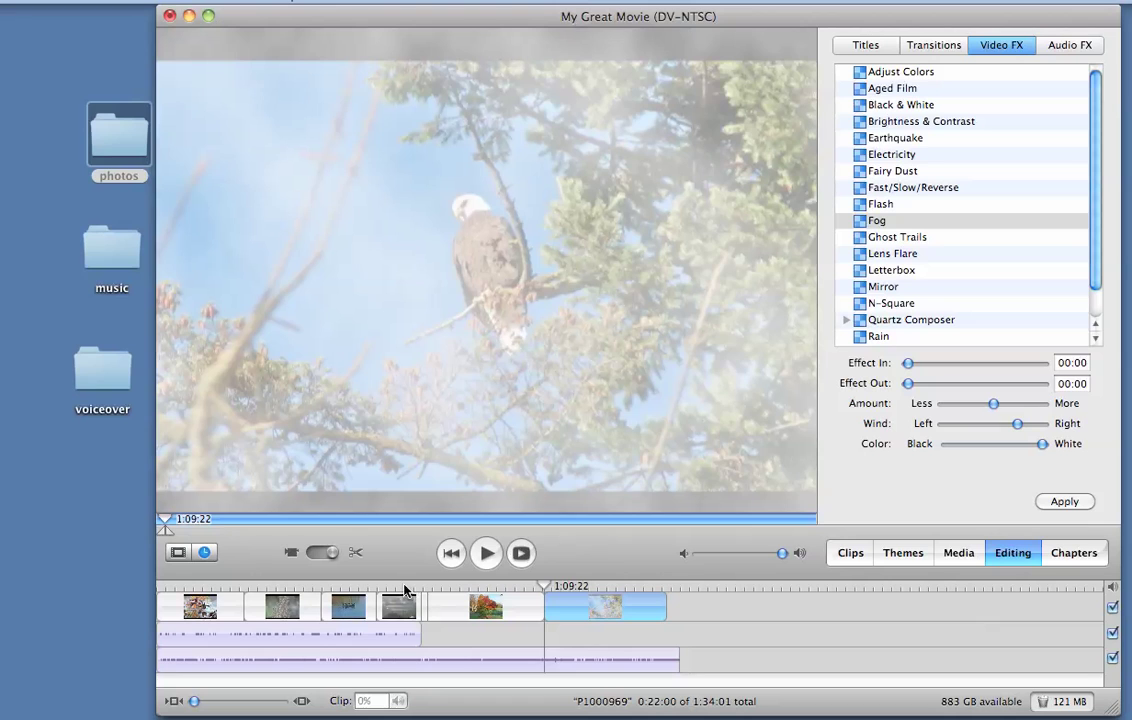
# Play the movie from about 0:44:02 through the fade transition and into the eagle photo to check the effects
pyautogui.click(403, 588)
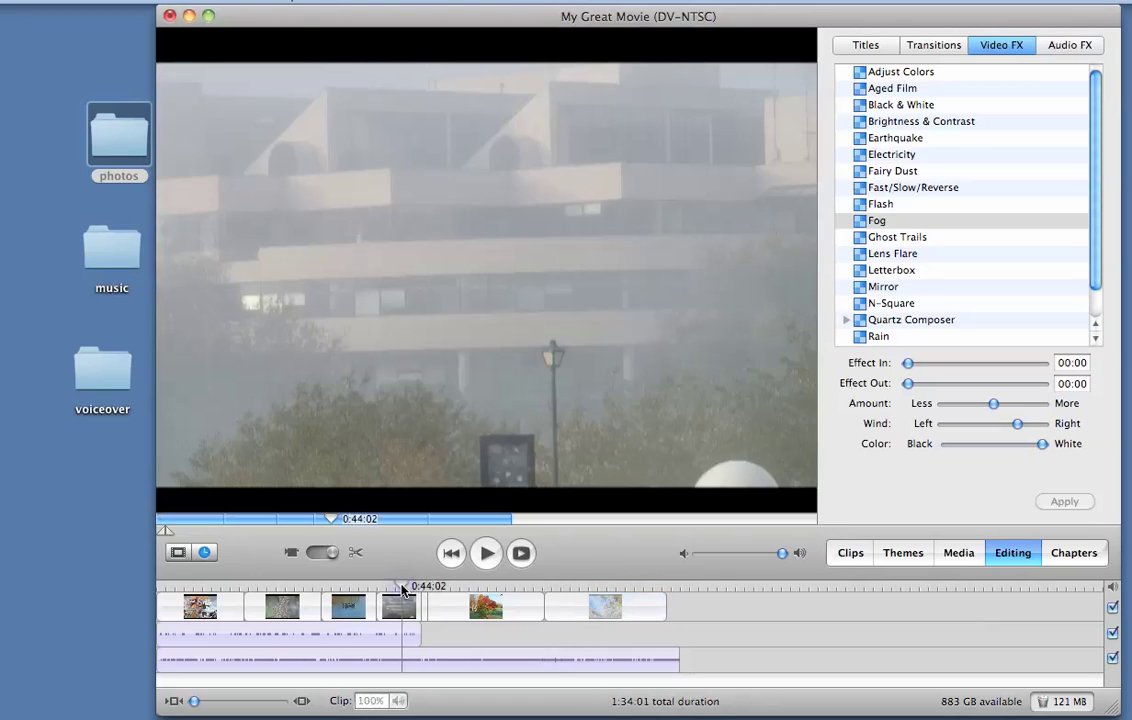
pyautogui.press('space')
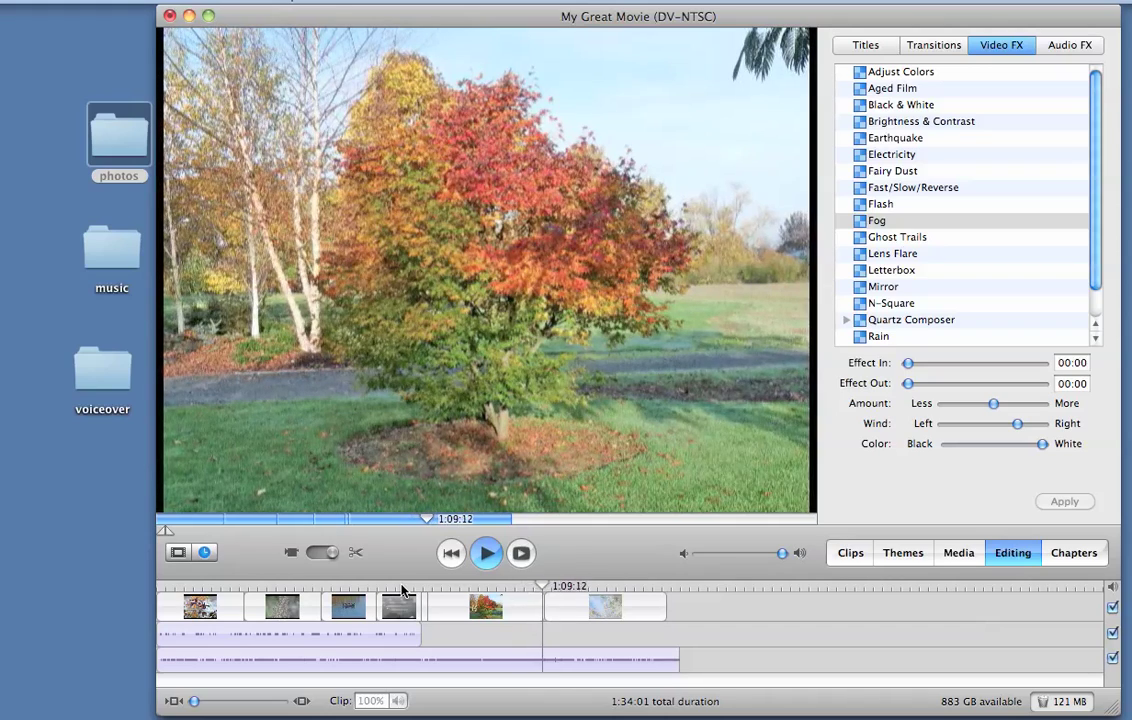
pyautogui.press('space')
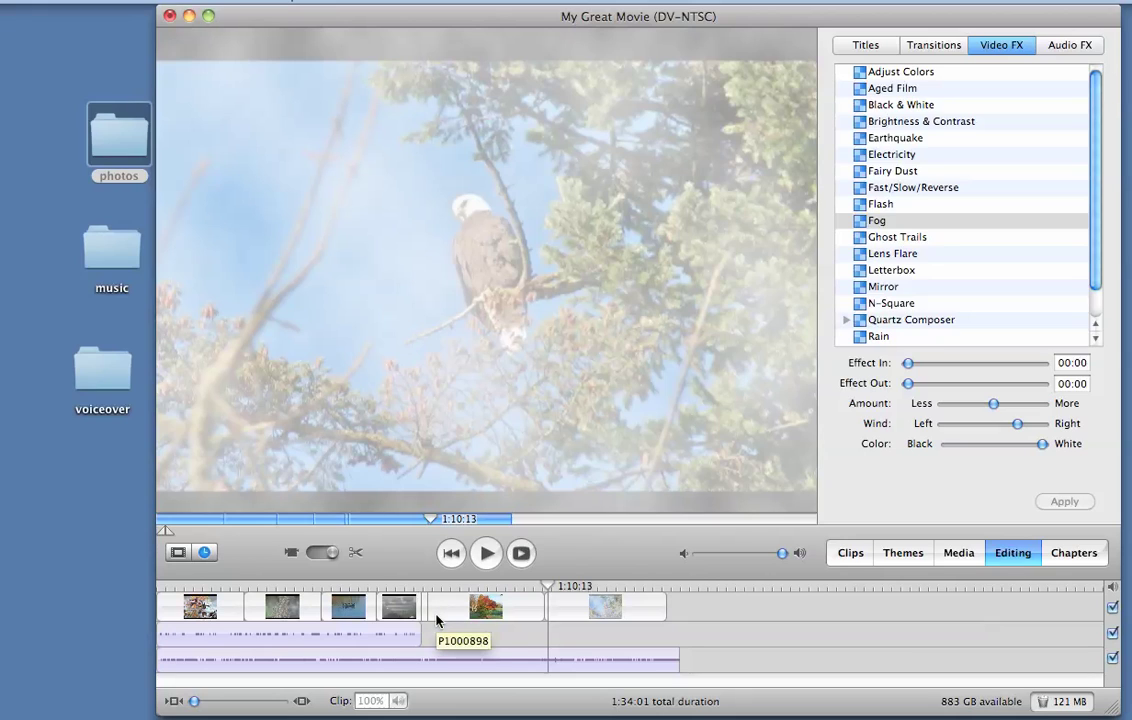
# Try to update the autumn tree photo's settings with an end zoom of 1.00 and a duration of 0:16
pyautogui.click(537, 616)
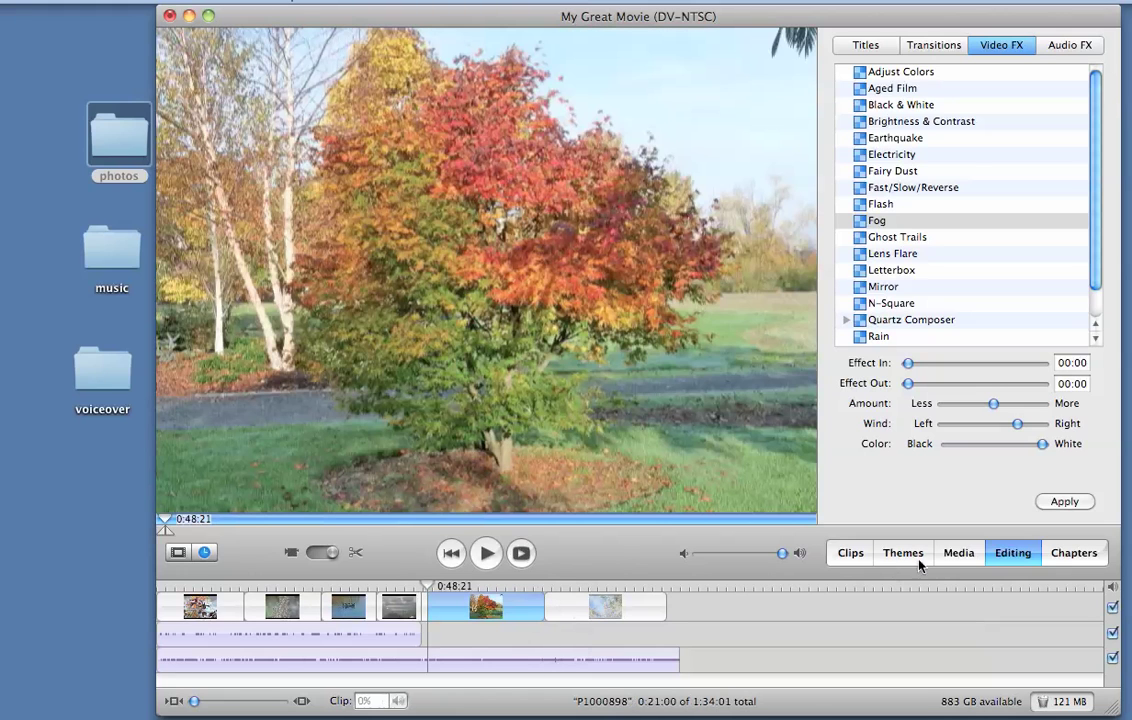
pyautogui.click(960, 555)
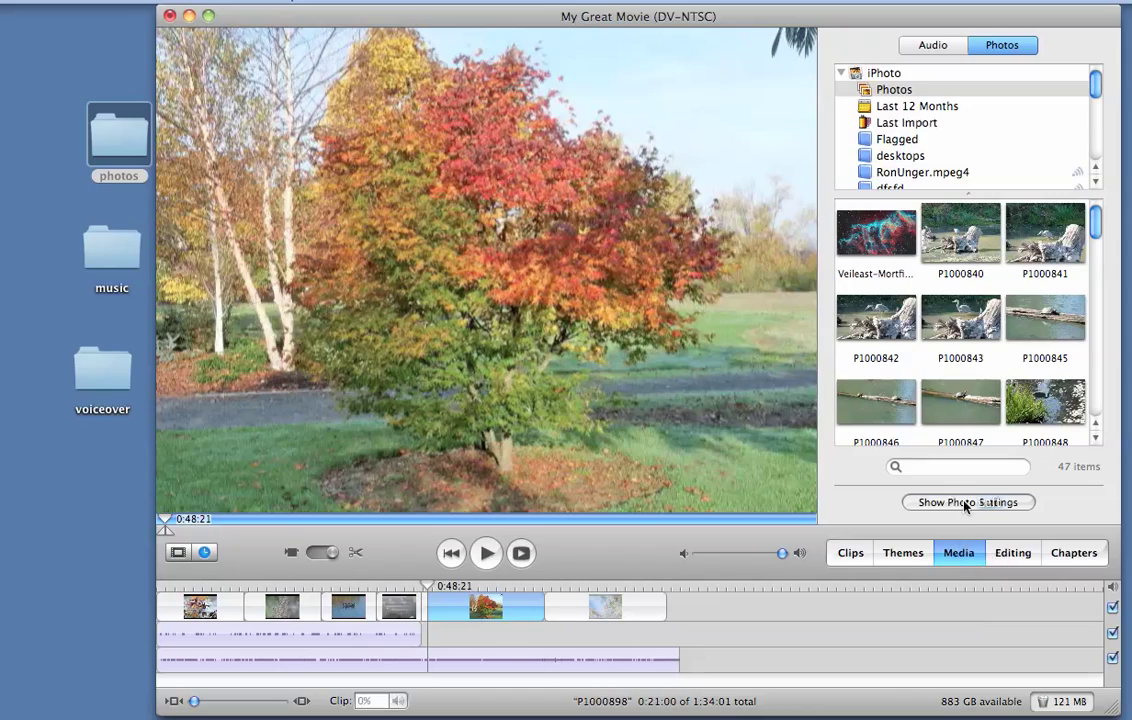
pyautogui.click(965, 503)
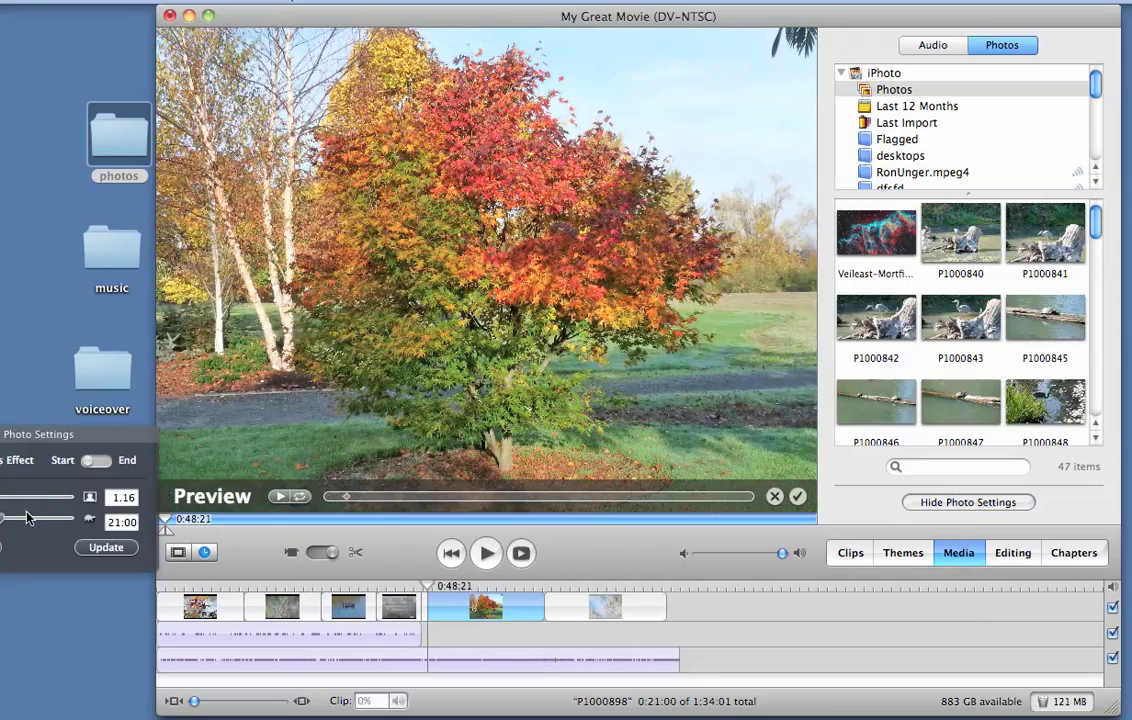
pyautogui.click(96, 460)
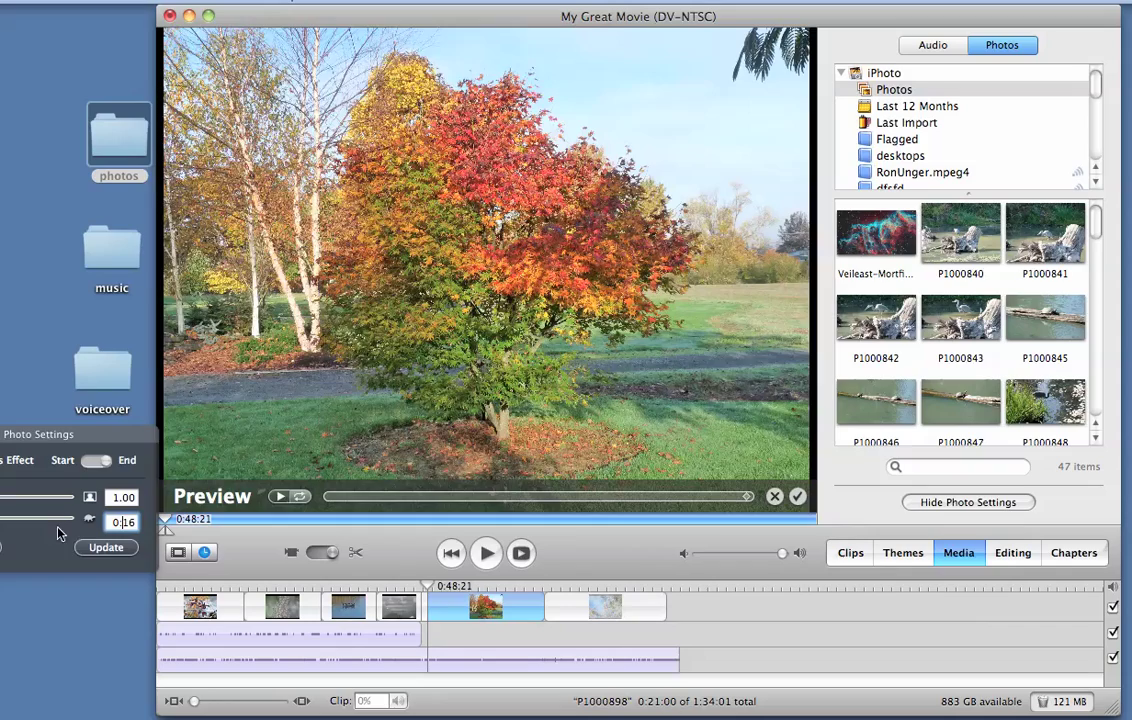
pyautogui.click(107, 548)
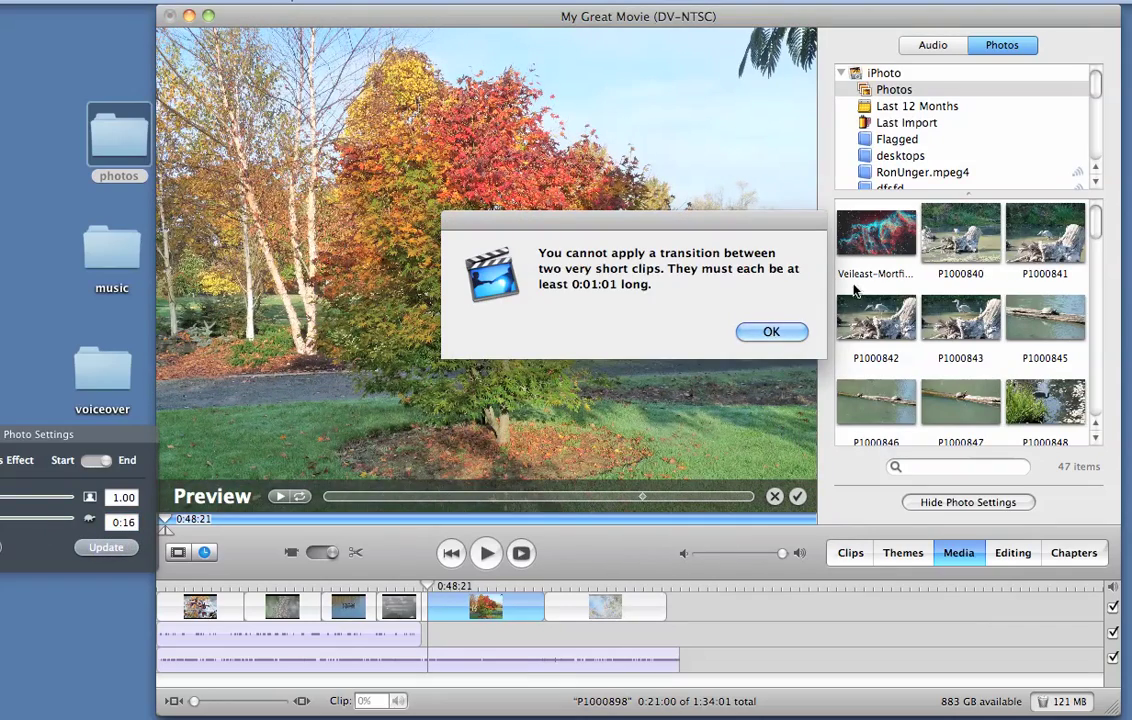
pyautogui.click(771, 333)
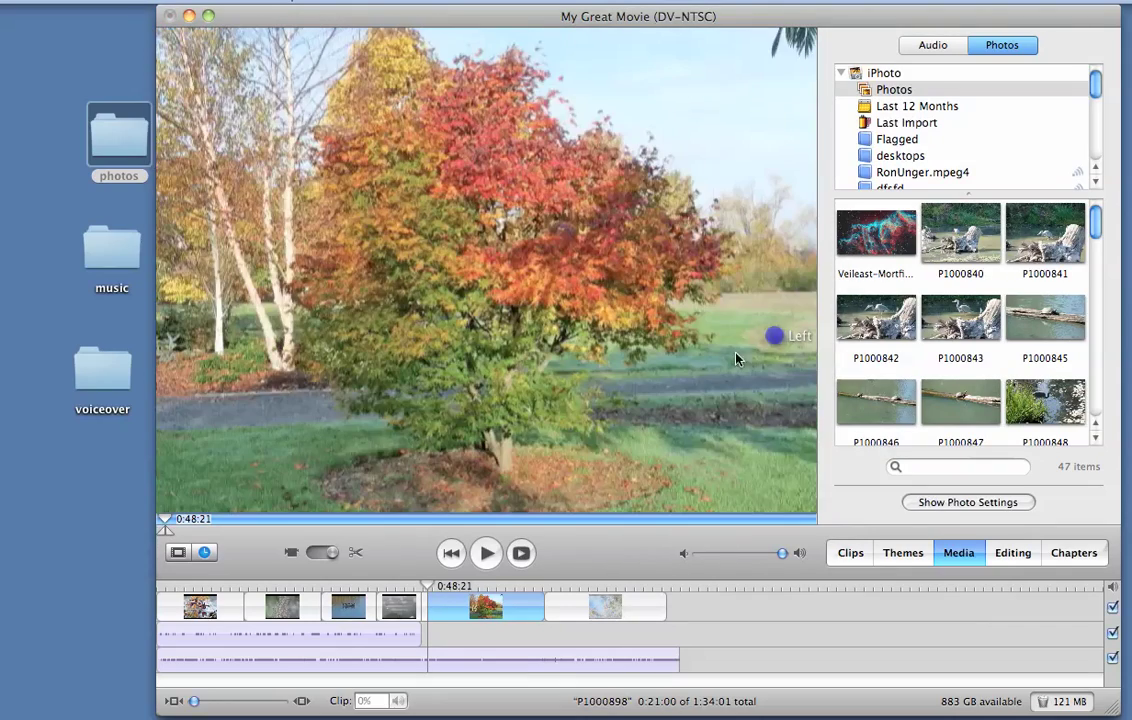
# Select the eagle photo in the timeline, then preview library photo P1000847 with its photo settings and hide them
pyautogui.click(437, 609)
pyautogui.click(421, 611)
pyautogui.click(429, 610)
pyautogui.click(445, 608)
pyautogui.click(562, 613)
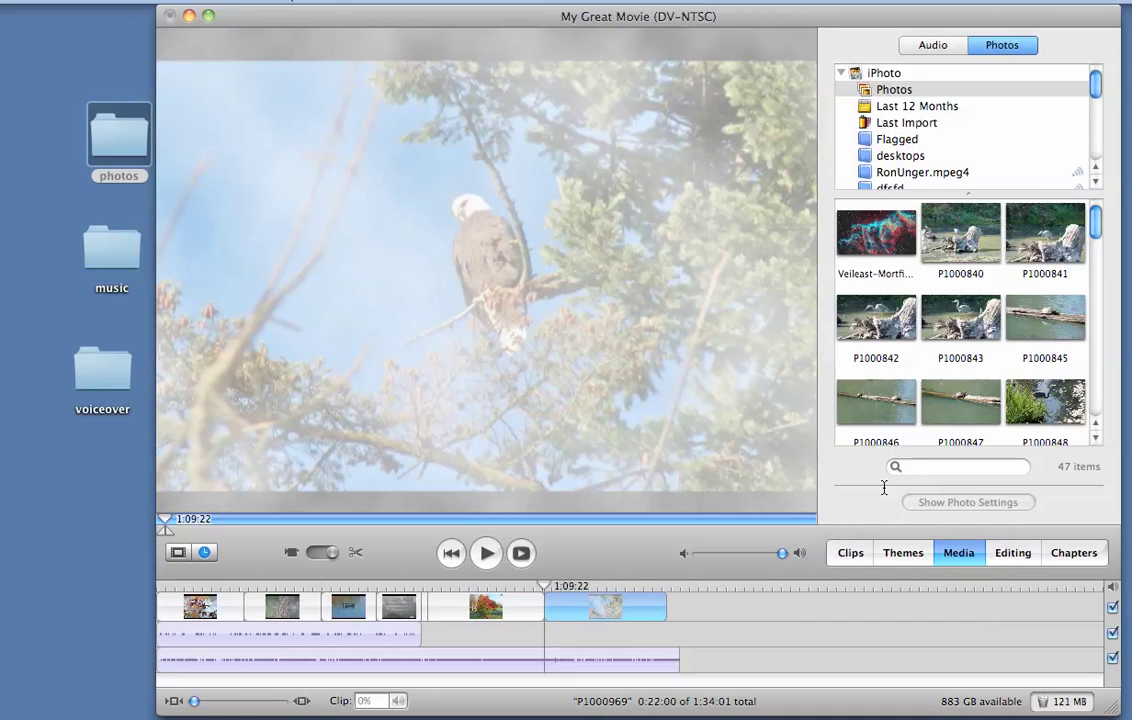
pyautogui.click(960, 402)
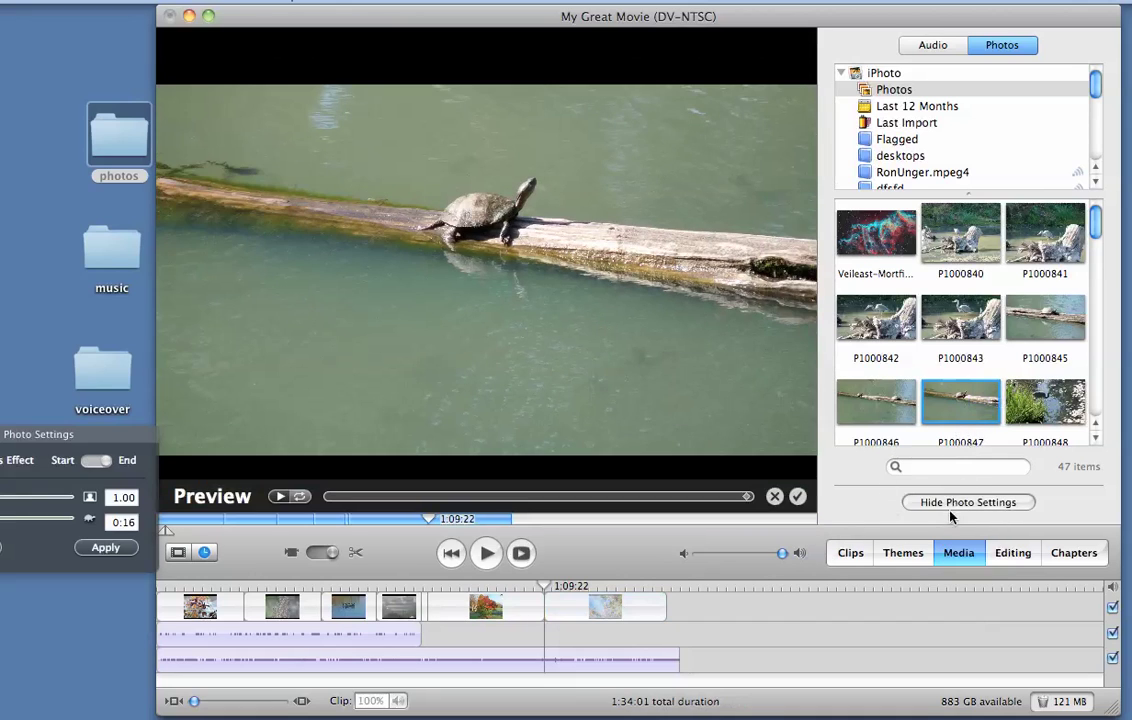
pyautogui.click(962, 502)
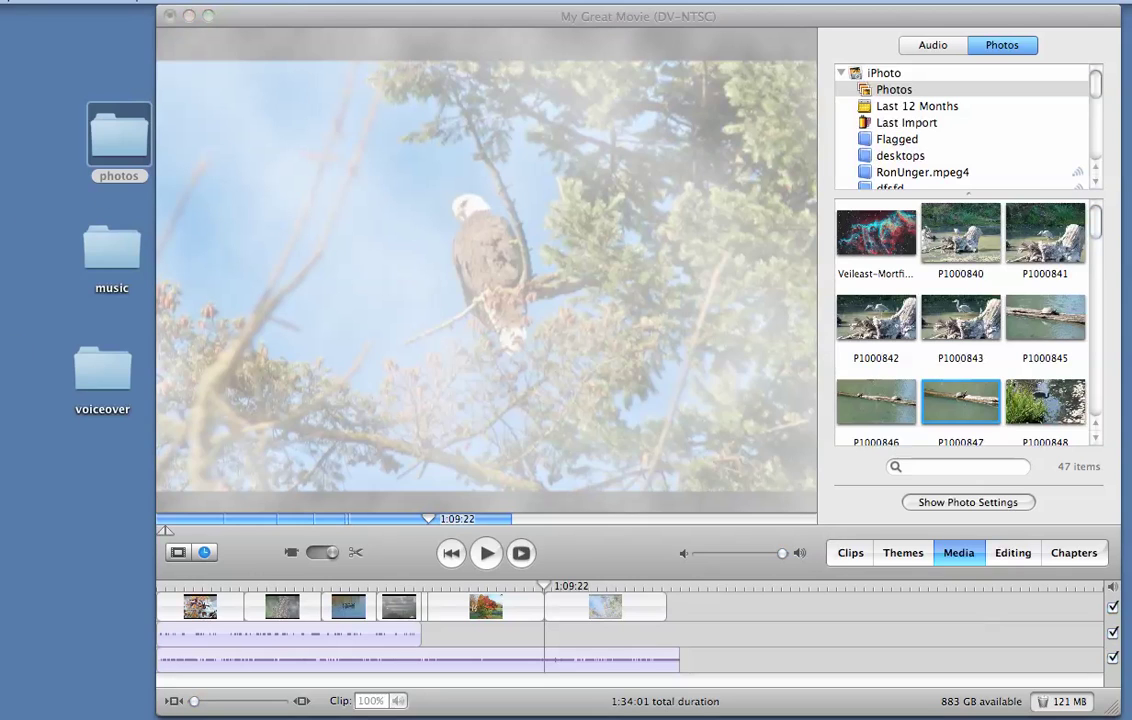
pyautogui.click(45, 2)
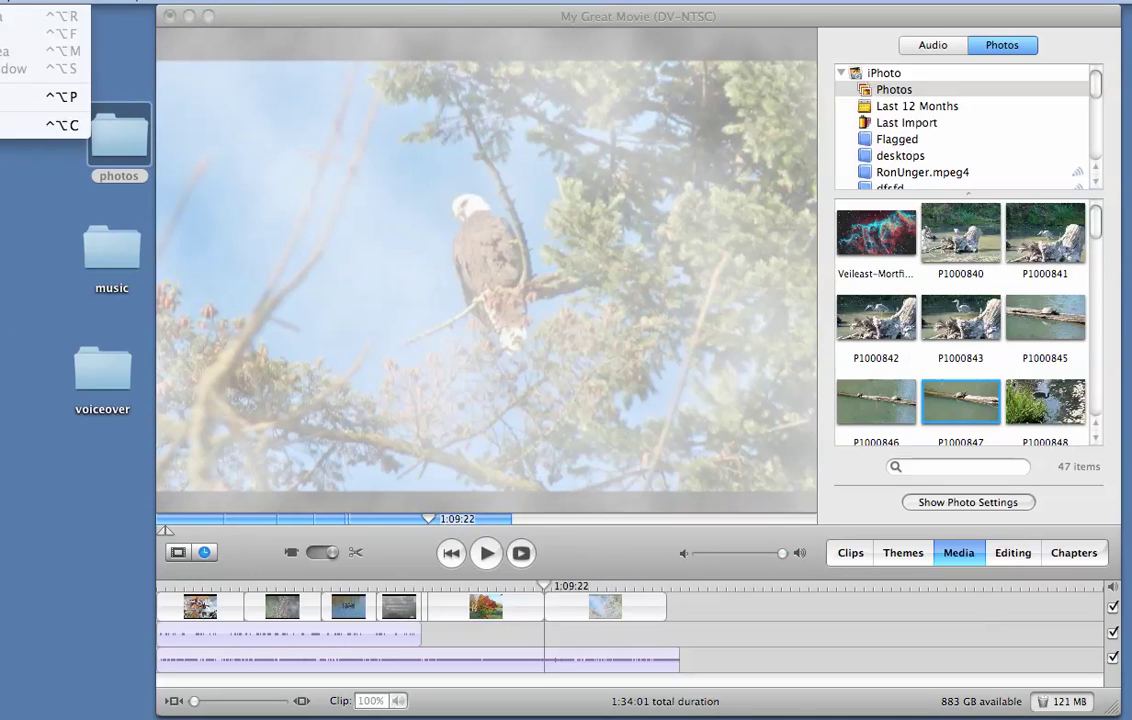